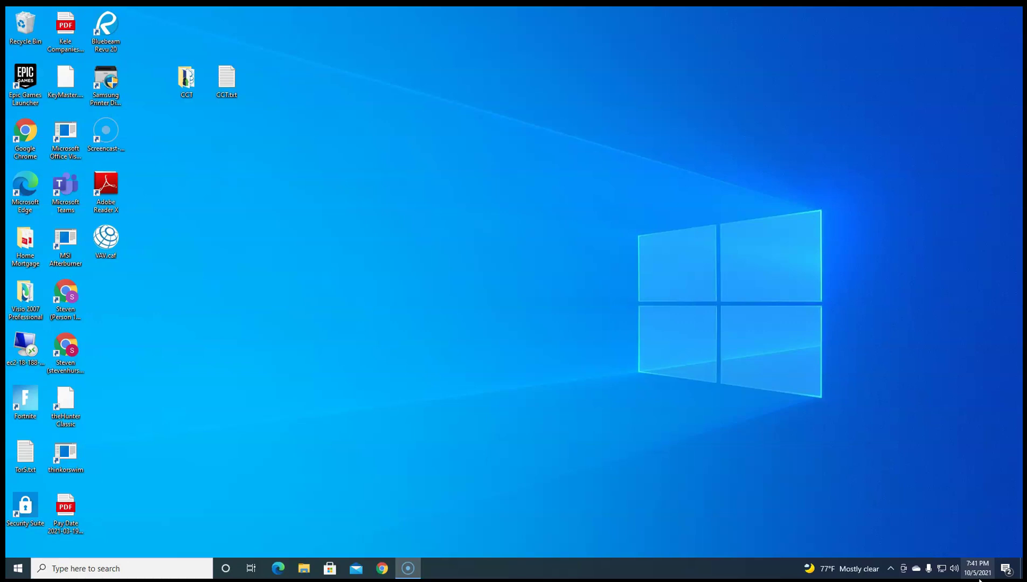
- Connect to the secured Map-460728 Wi-Fi using its security key and make the PC discoverable
{"action": "left_click", "coordinate": [942, 569]}
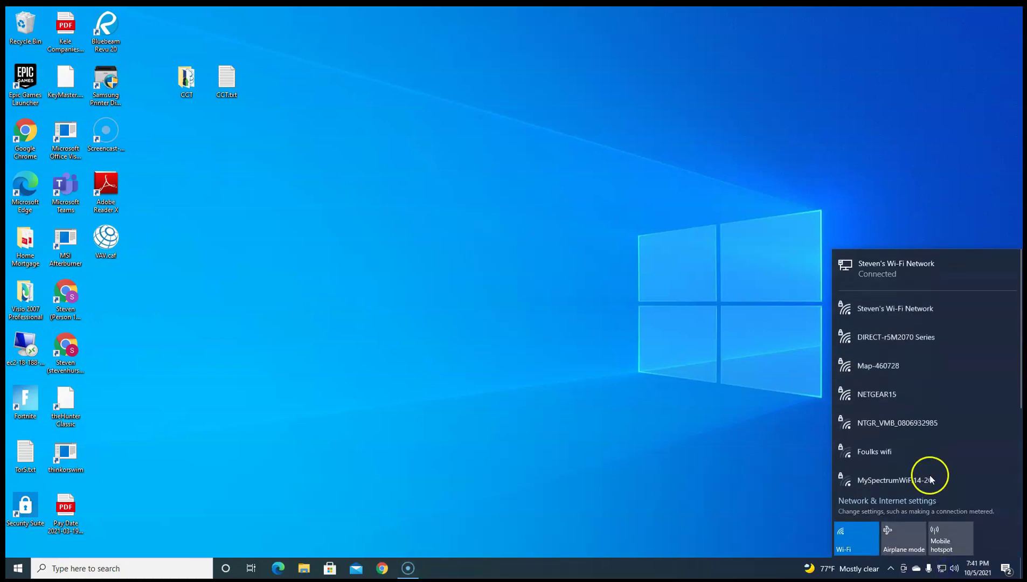
{"action": "left_click", "coordinate": [896, 368]}
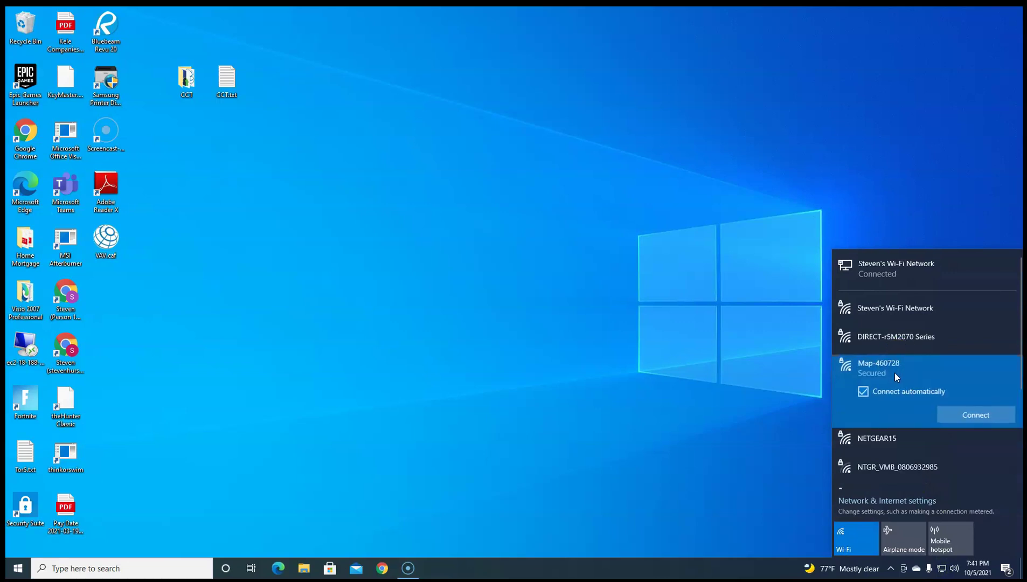
{"action": "left_click", "coordinate": [962, 413]}
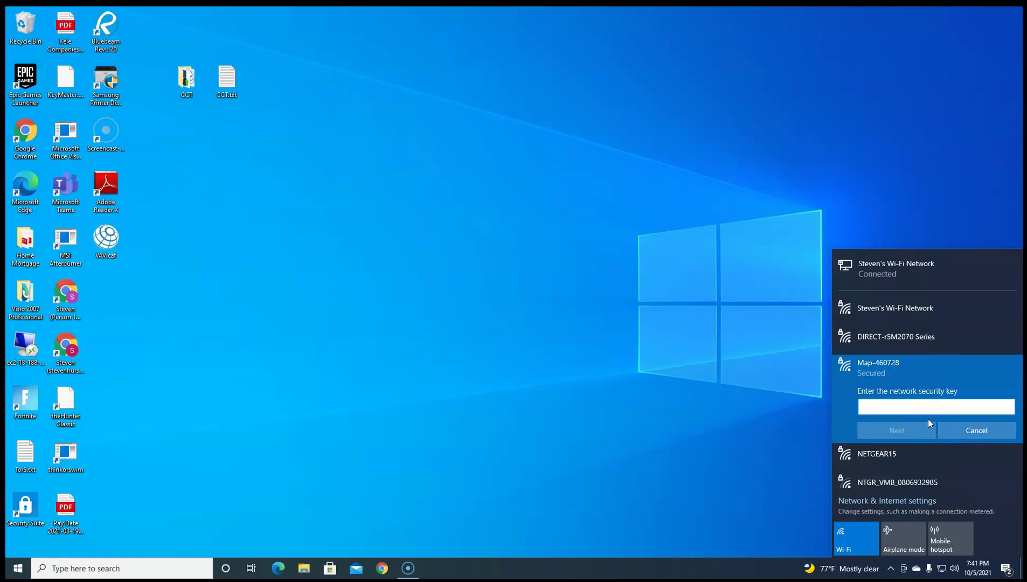
{"action": "type", "text": "aaaaaaa"}
{"action": "left_click", "coordinate": [917, 430]}
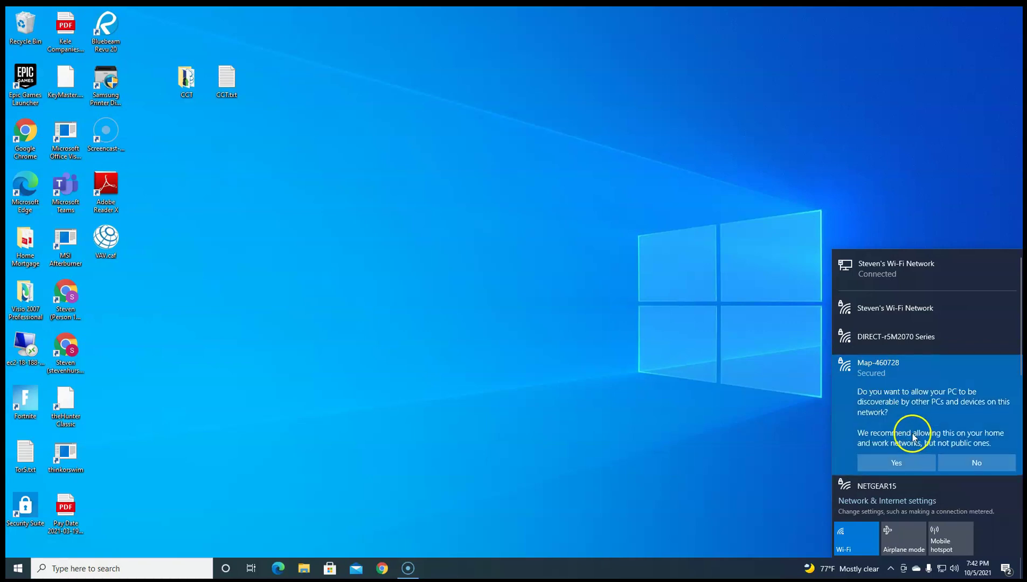
{"action": "left_click", "coordinate": [897, 462]}
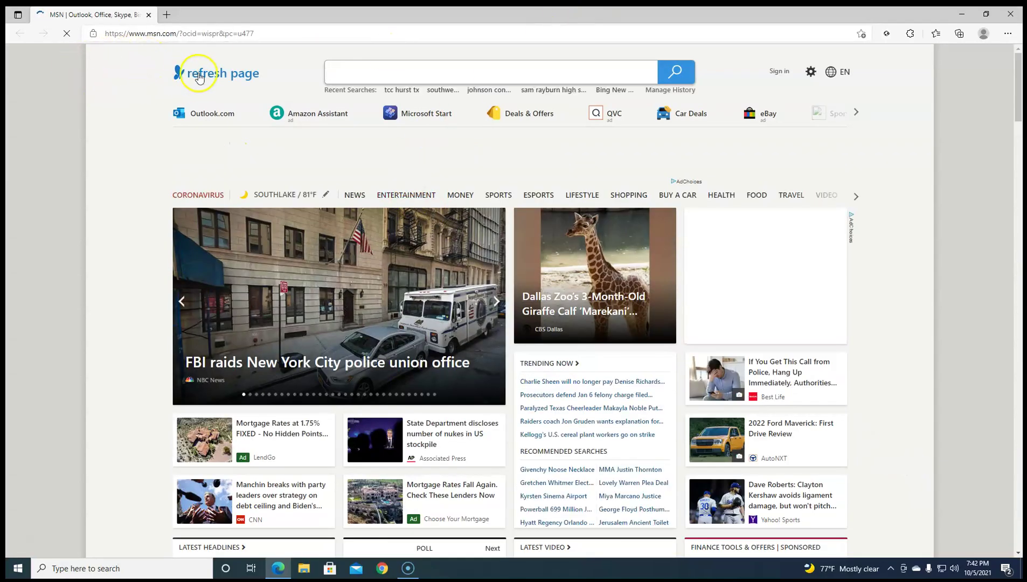
- Close the Microsoft Edge window showing the MSN home page
{"action": "mouse_move", "coordinate": [277, 571]}
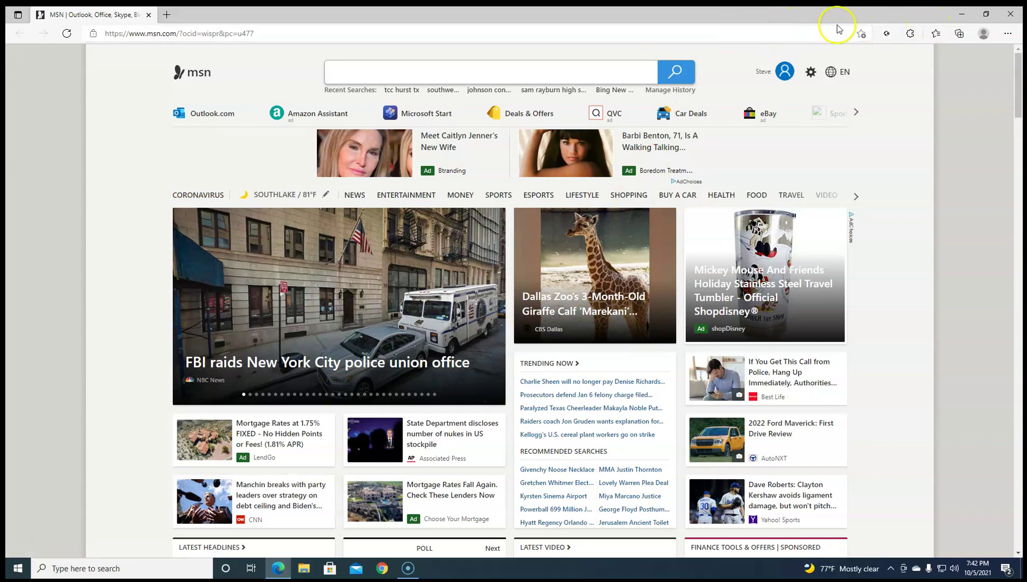
{"action": "left_click", "coordinate": [1010, 12]}
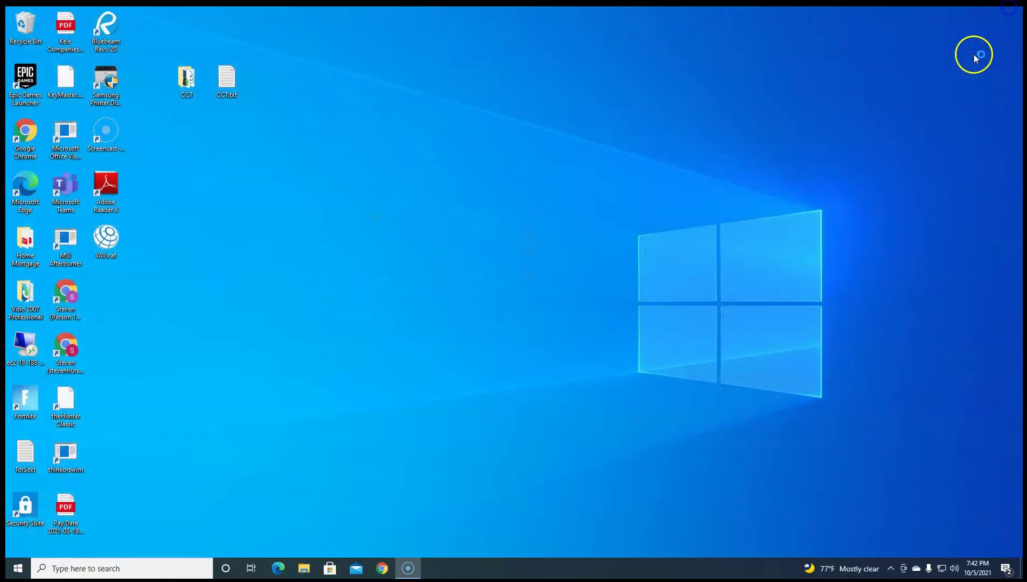
- Launch Chrome under the Person 2 profile and load mapgateway.com
{"action": "left_click", "coordinate": [383, 573]}
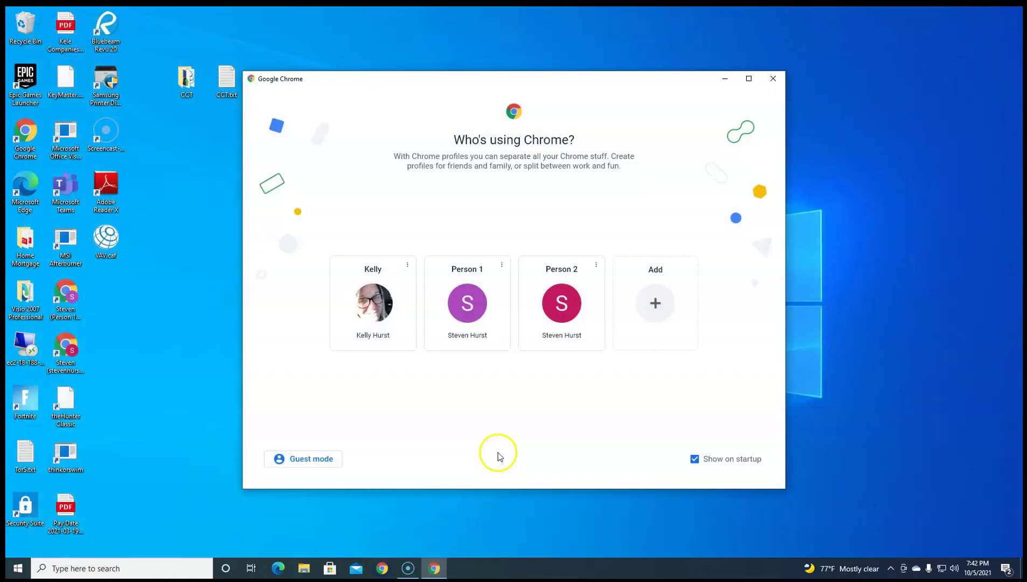
{"action": "left_click", "coordinate": [558, 310]}
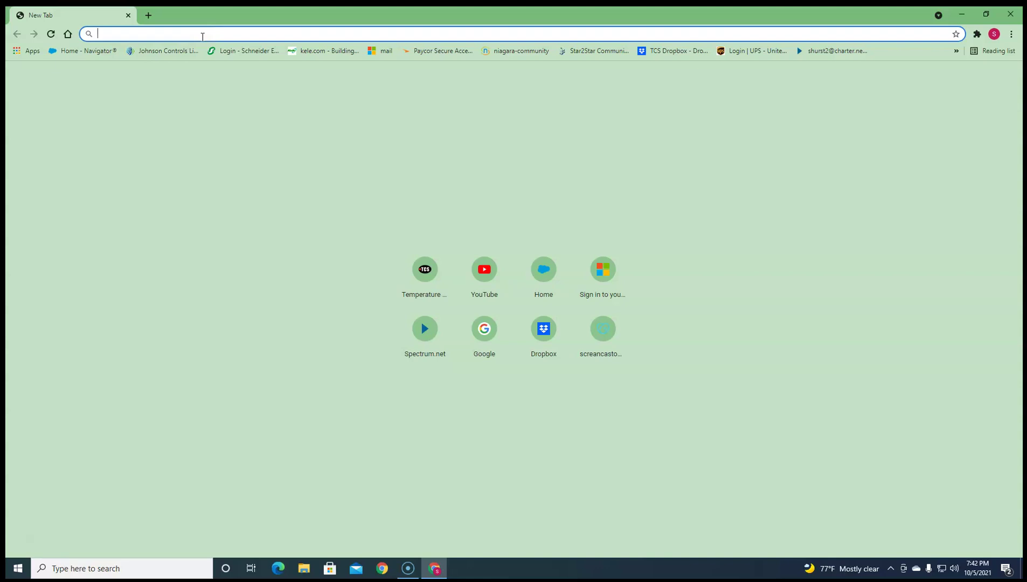
{"action": "type", "text": "ma"}
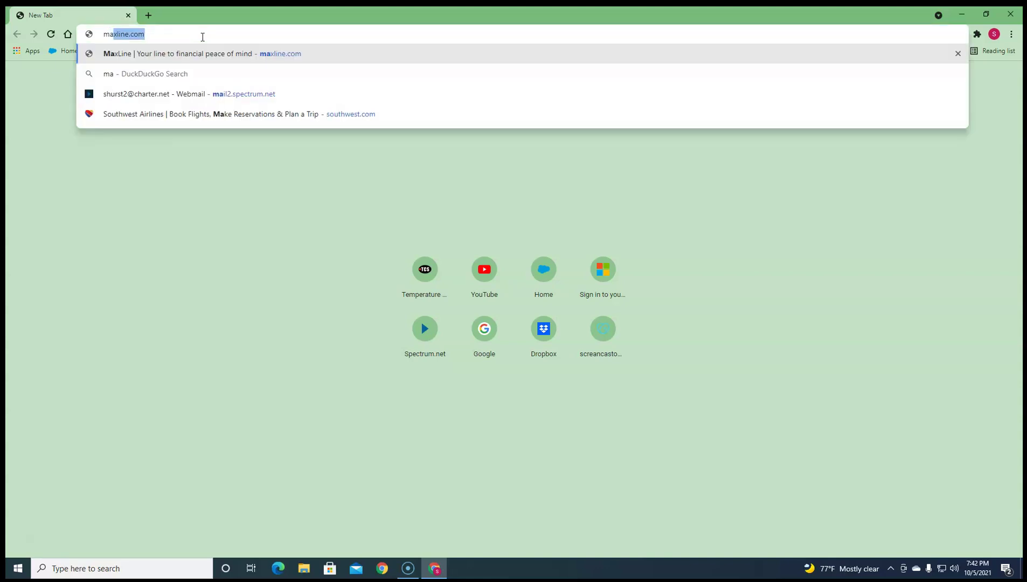
{"action": "type", "text": "pgatew"}
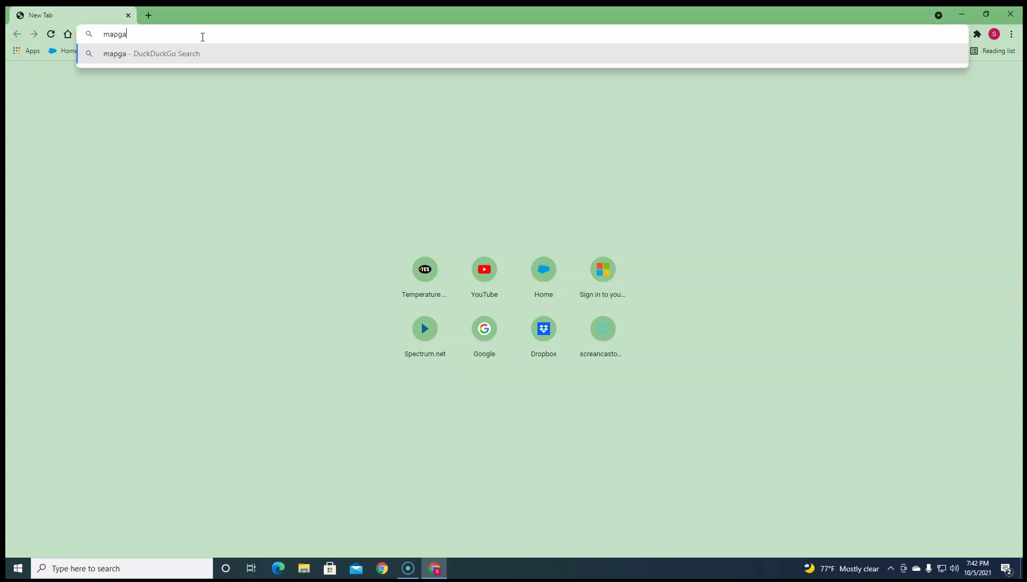
{"action": "type", "text": "ay.com"}
{"action": "key", "text": "Return"}
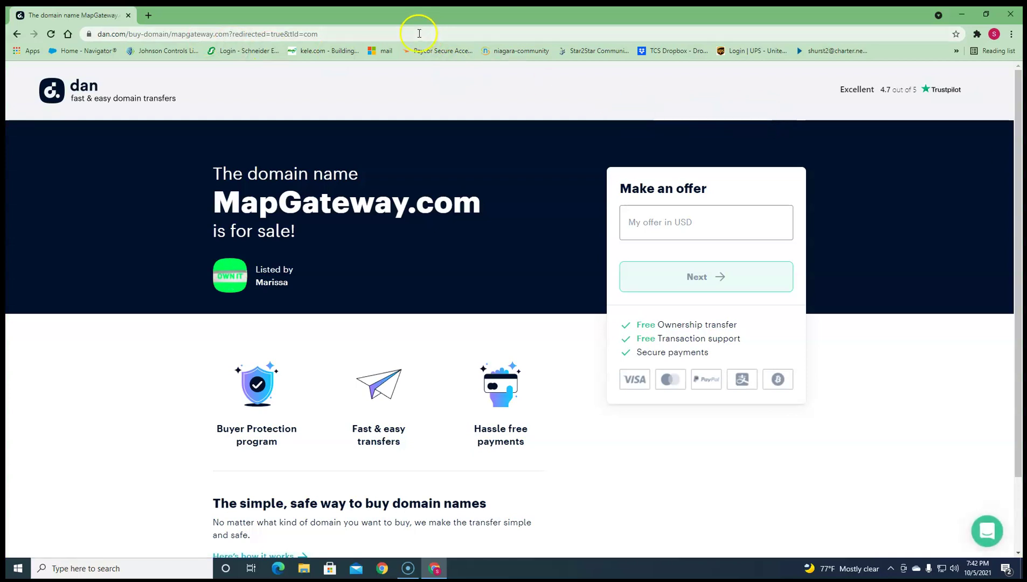
- Go to 192.168.142.1 and proceed past the certificate privacy warning to the login page
{"action": "left_click", "coordinate": [419, 34]}
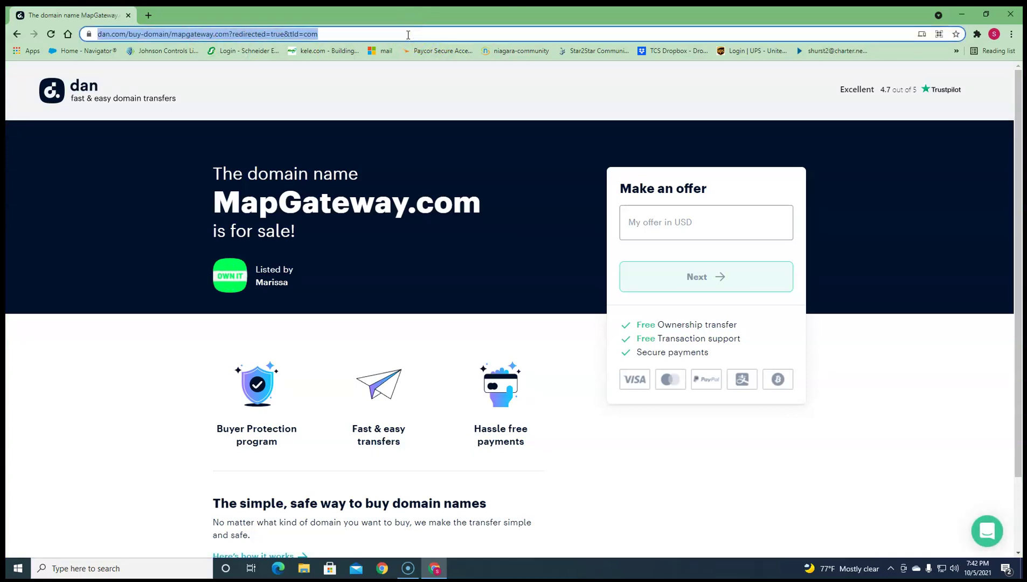
{"action": "type", "text": "1"}
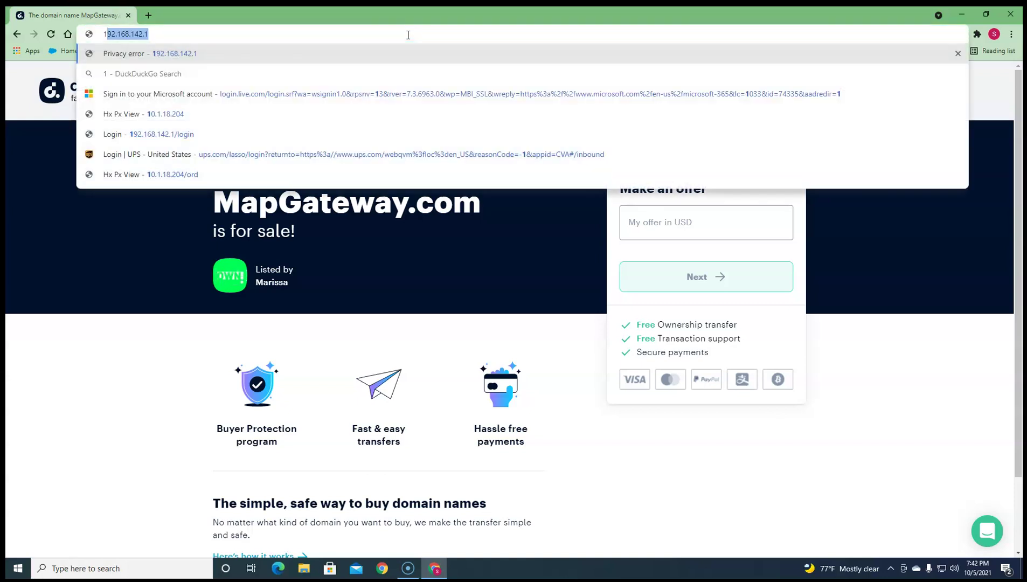
{"action": "type", "text": "92."}
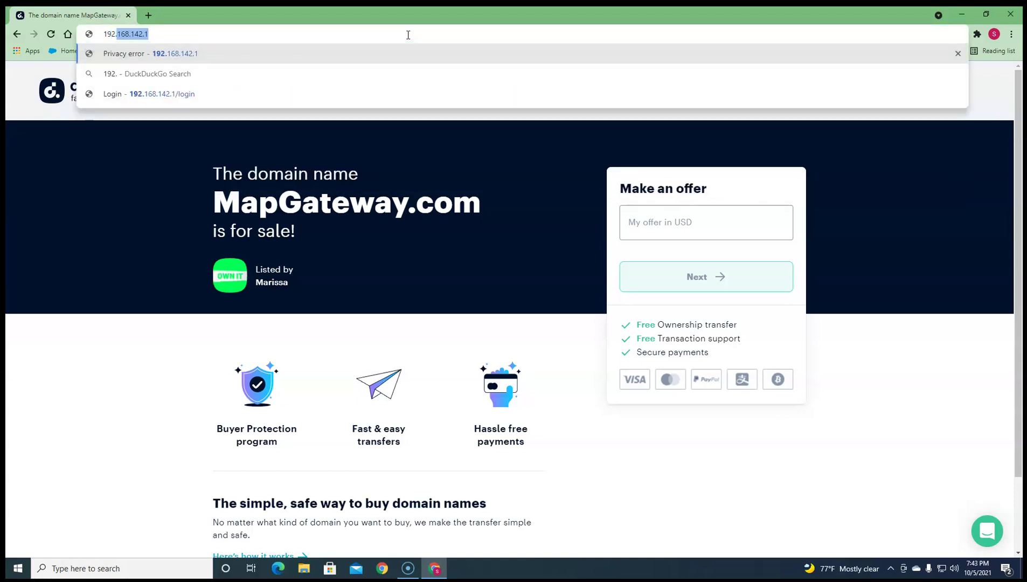
{"action": "type", "text": "168."}
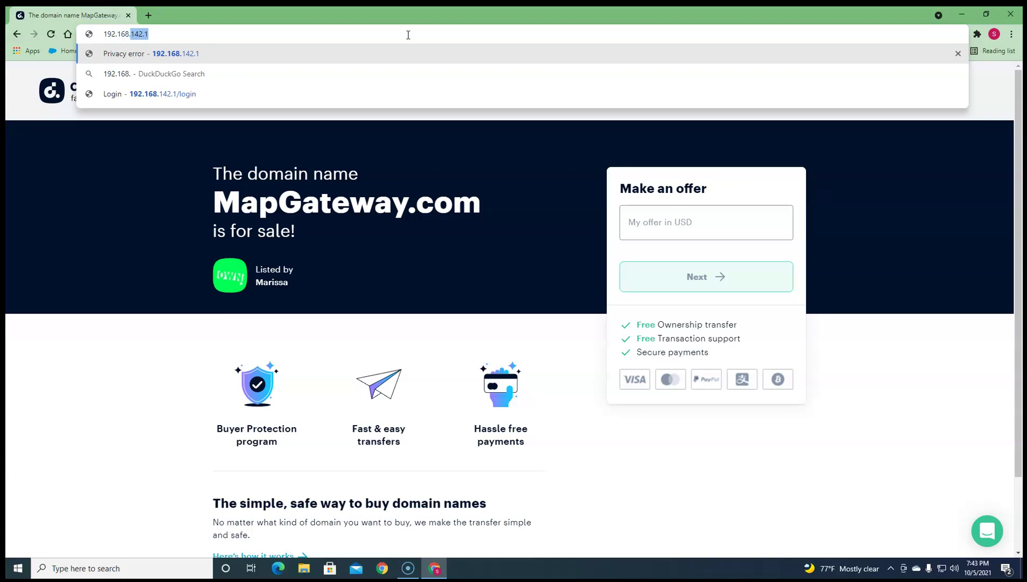
{"action": "type", "text": "142.1"}
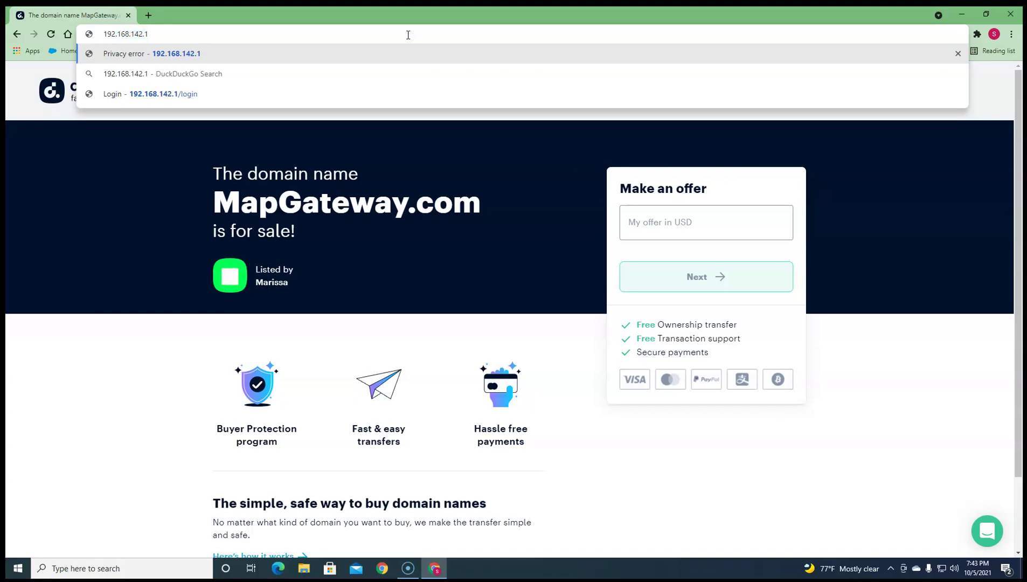
{"action": "key", "text": "Return"}
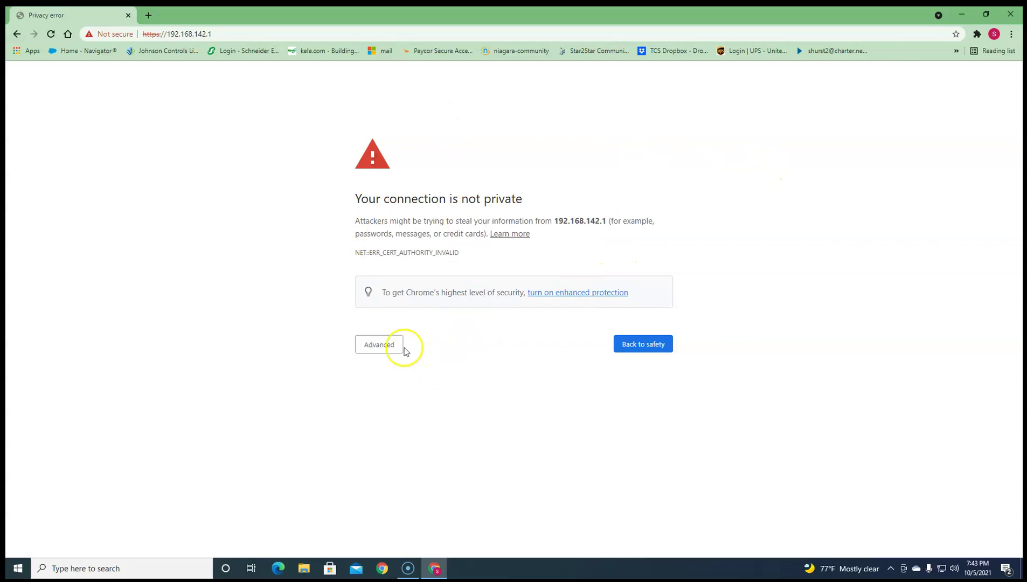
{"action": "left_click", "coordinate": [384, 346]}
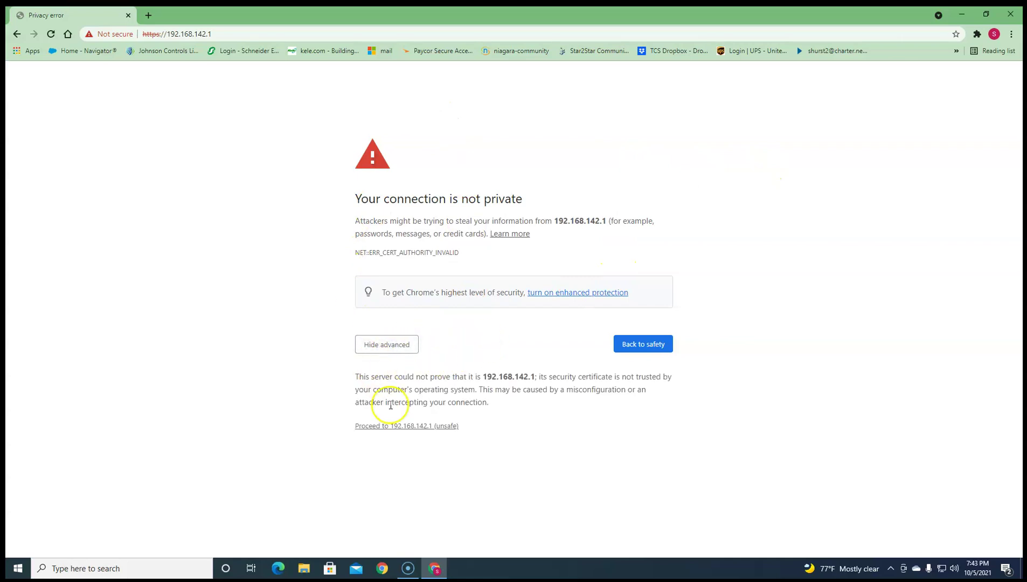
{"action": "left_click", "coordinate": [405, 426]}
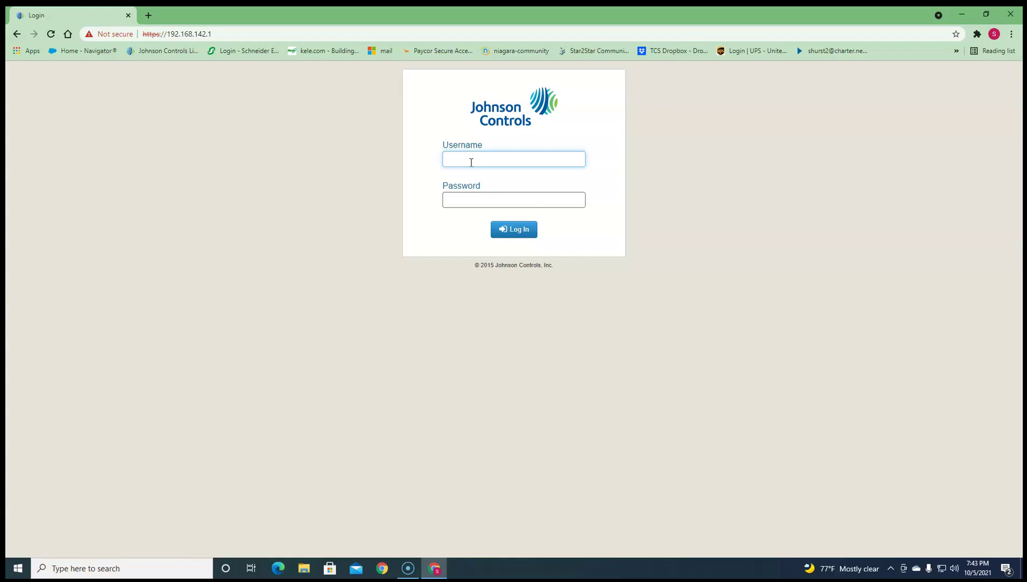
- Log in to the Map Gateway as admin with the account password
{"action": "type", "text": "admin"}
{"action": "key", "text": "Tab"}
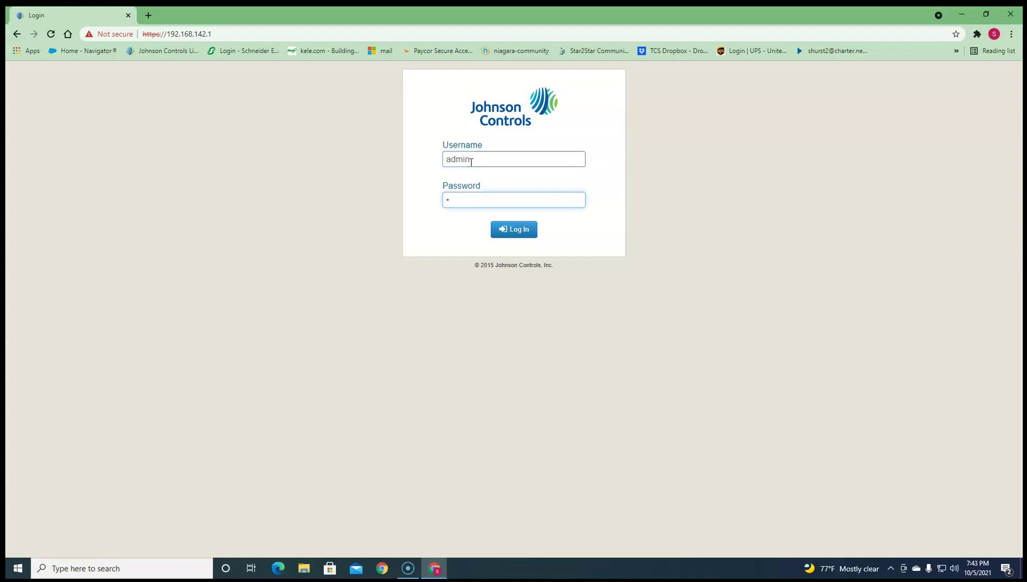
{"action": "type", "text": "•••••••••"}
{"action": "key", "text": "Return"}
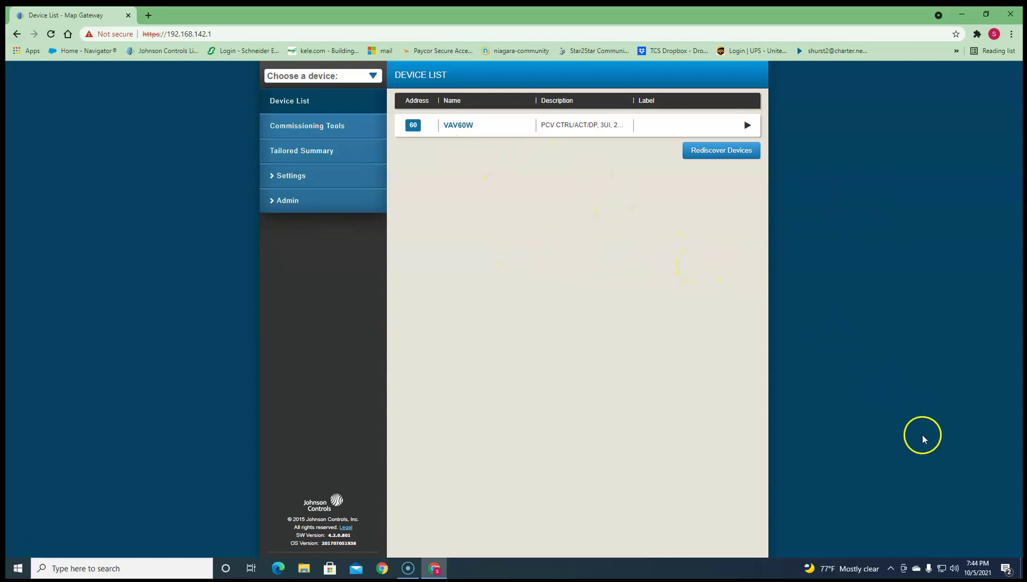
{"action": "mouse_move", "coordinate": [943, 575]}
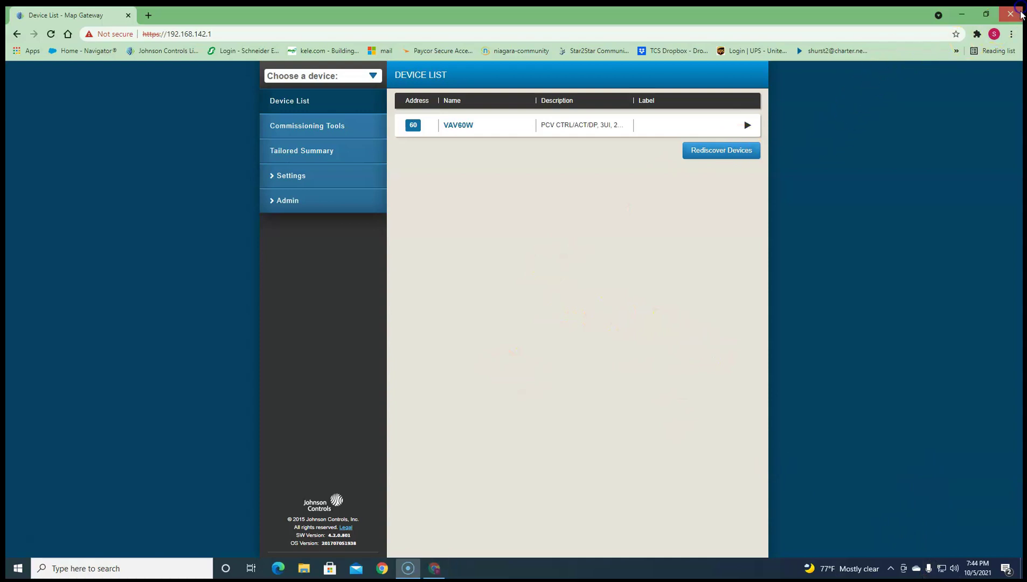
- Close Chrome, forget the saved Map-460728 network under Wi-Fi known networks, and close Settings
{"action": "left_click", "coordinate": [1010, 15]}
{"action": "left_click", "coordinate": [943, 571]}
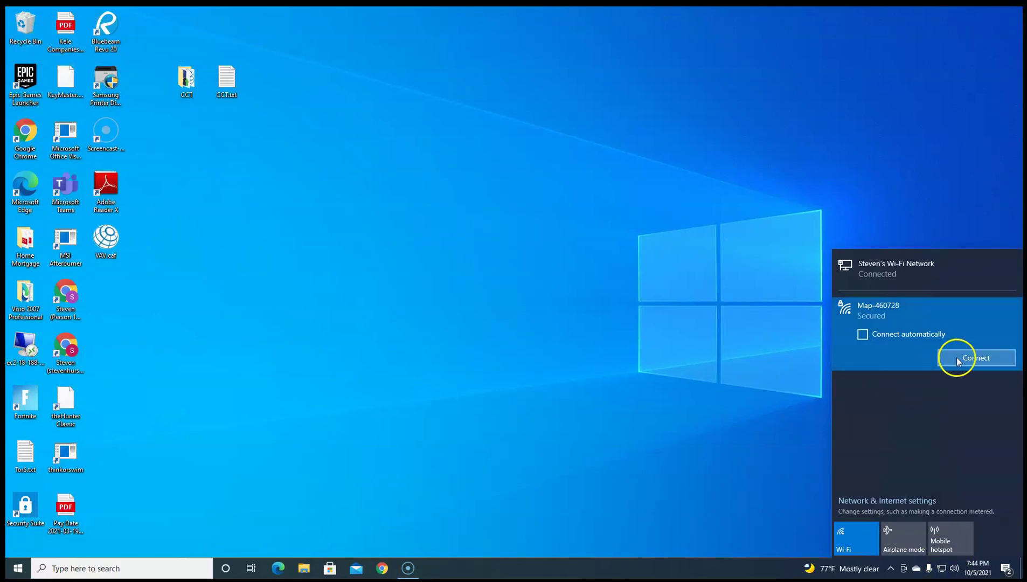
{"action": "left_click", "coordinate": [893, 507]}
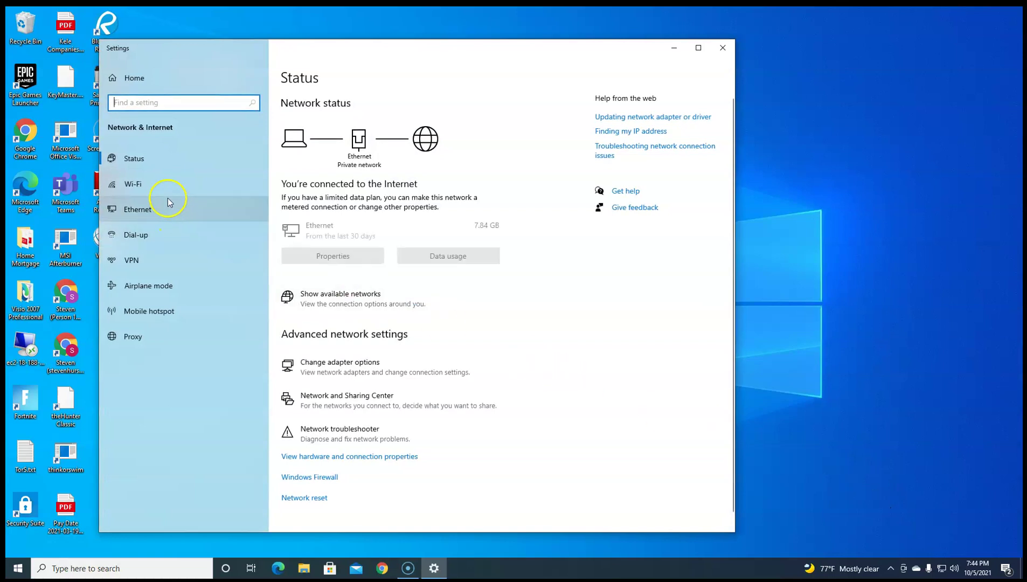
{"action": "left_click", "coordinate": [135, 185]}
{"action": "left_click", "coordinate": [305, 179]}
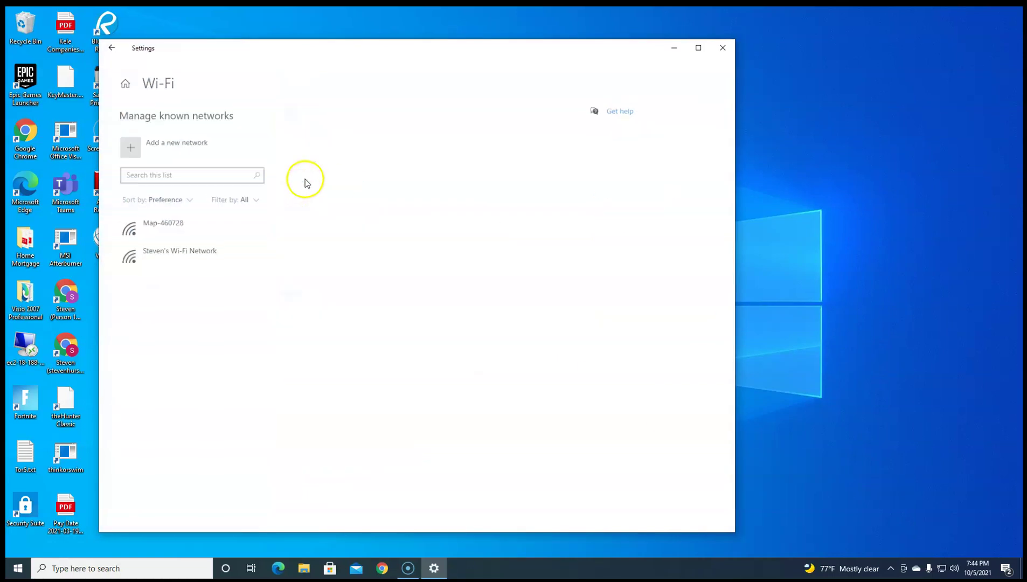
{"action": "left_click", "coordinate": [155, 230]}
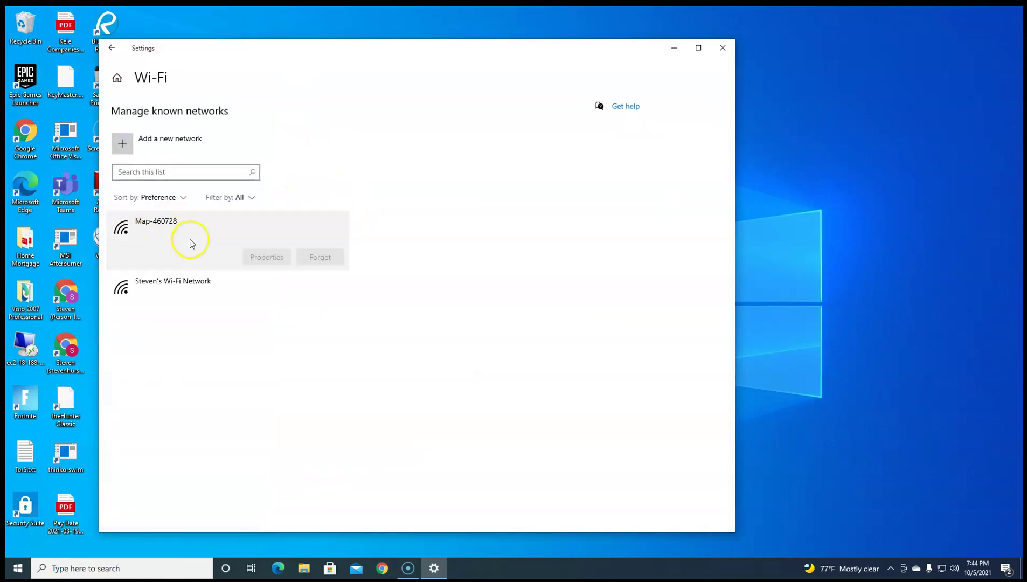
{"action": "left_click", "coordinate": [323, 256]}
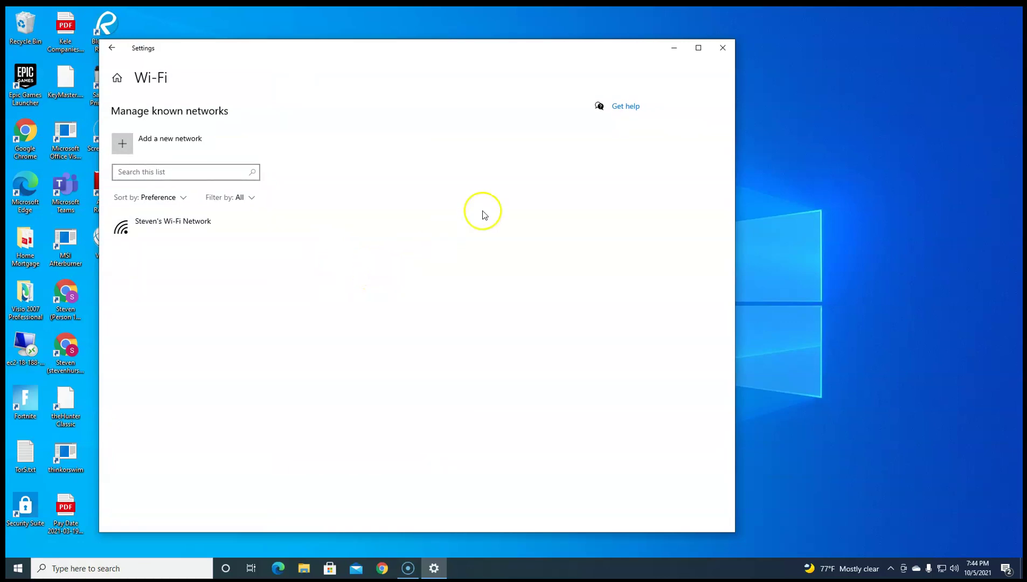
{"action": "left_click", "coordinate": [723, 48]}
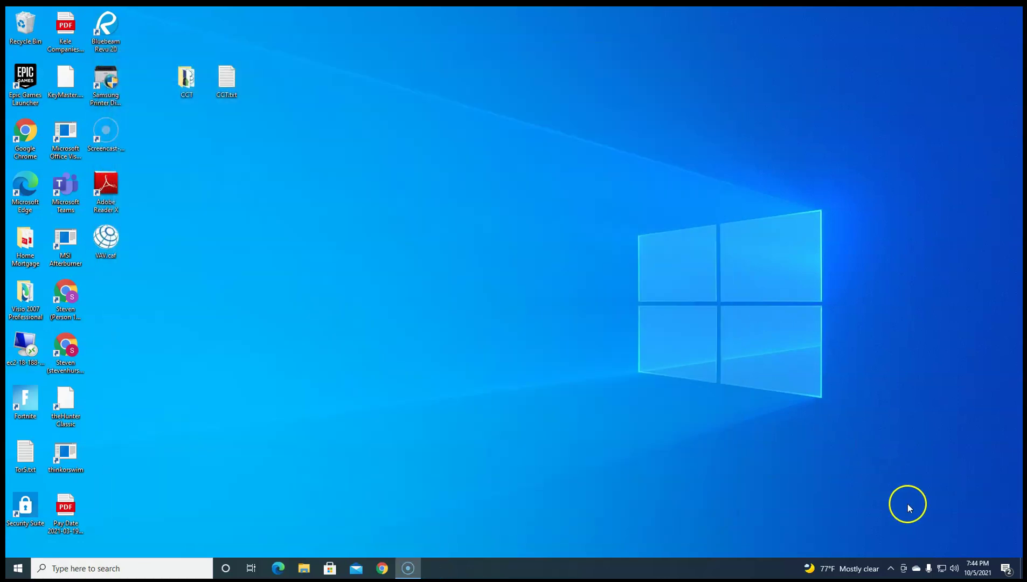
- Reconnect to the Map-460728 Wi-Fi network, entering its network security key
{"action": "left_click", "coordinate": [942, 569]}
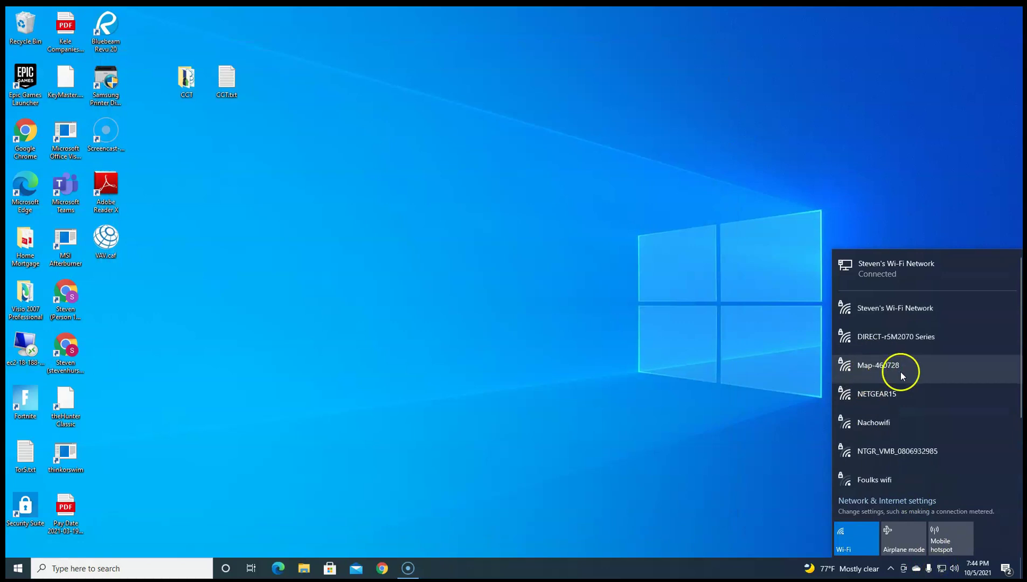
{"action": "left_click", "coordinate": [898, 369]}
{"action": "left_click", "coordinate": [962, 413]}
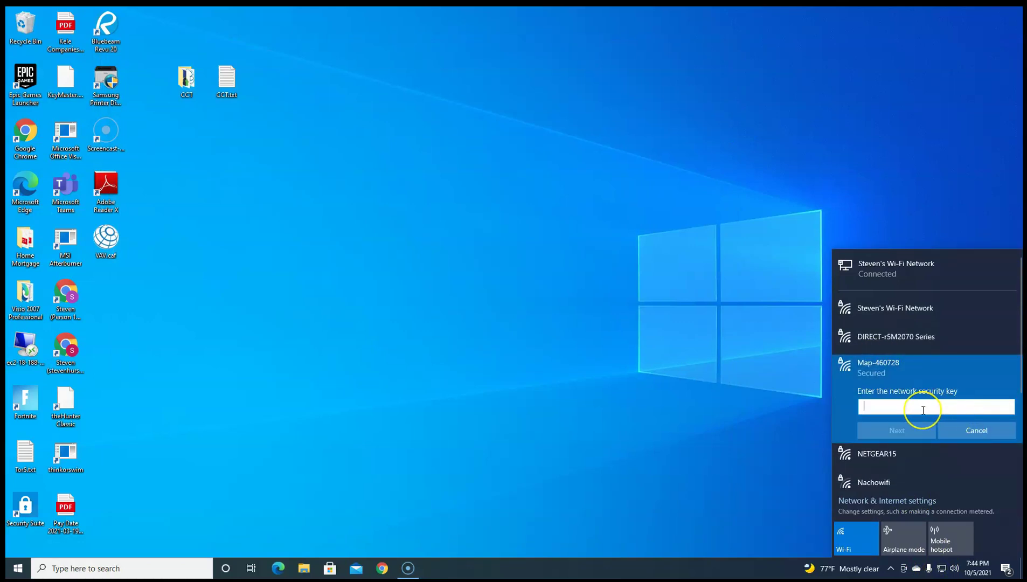
{"action": "type", "text": "•"}
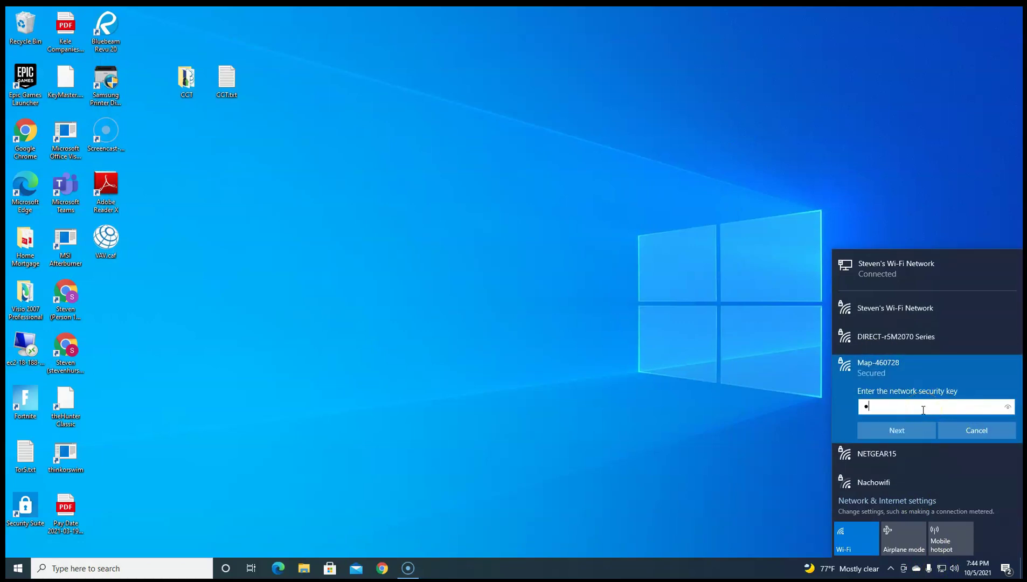
{"action": "type", "text": "••••••••"}
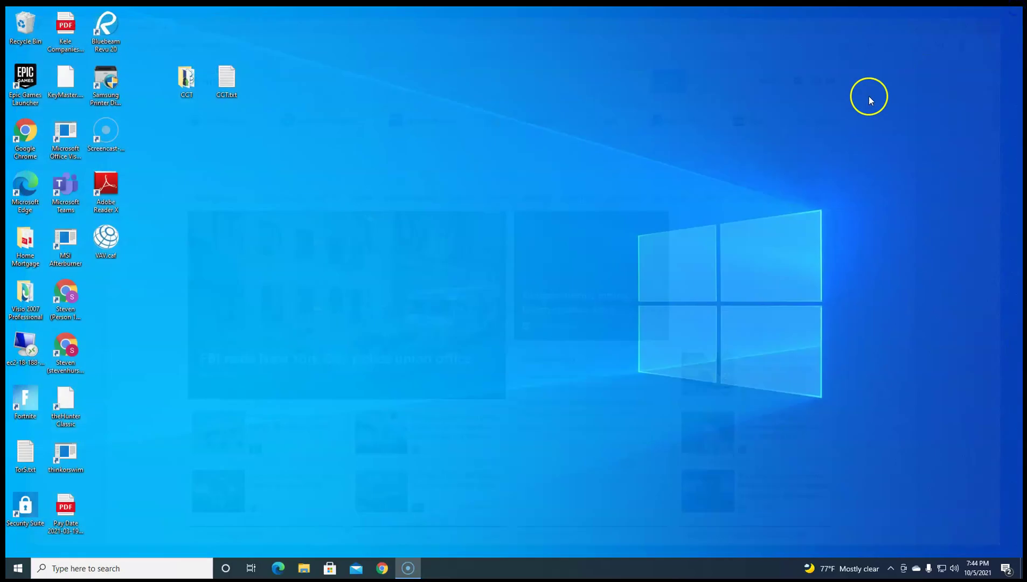
- Open Chrome with the Person 1 profile and load the gateway at 192.168.142.1
{"action": "left_click", "coordinate": [383, 568]}
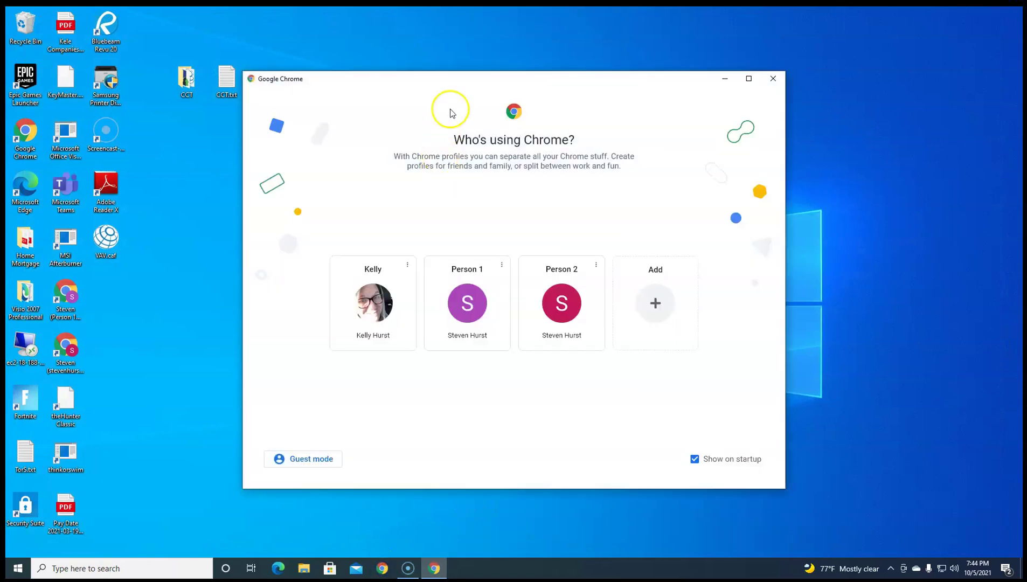
{"action": "left_click", "coordinate": [482, 302]}
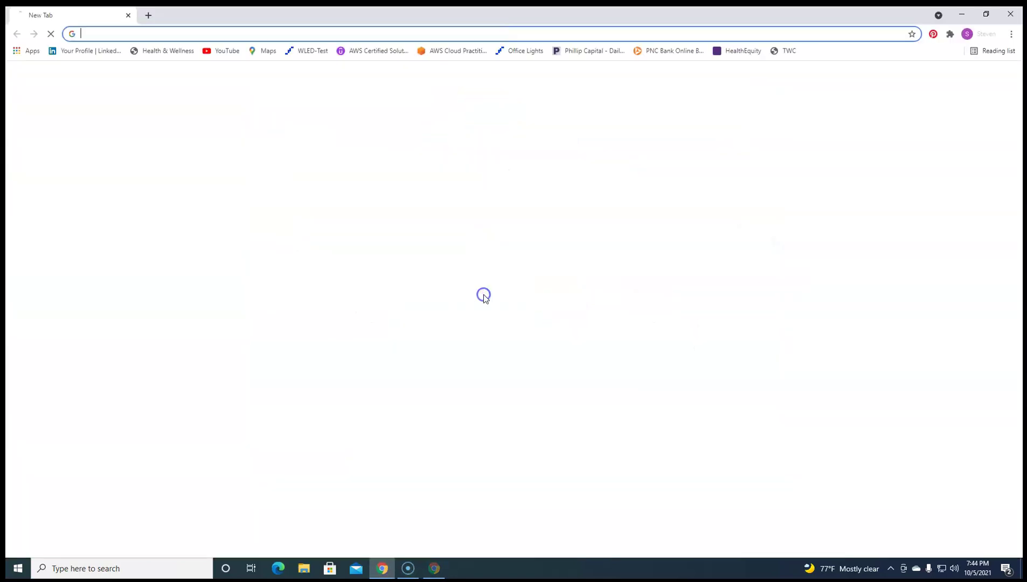
{"action": "left_click", "coordinate": [438, 35]}
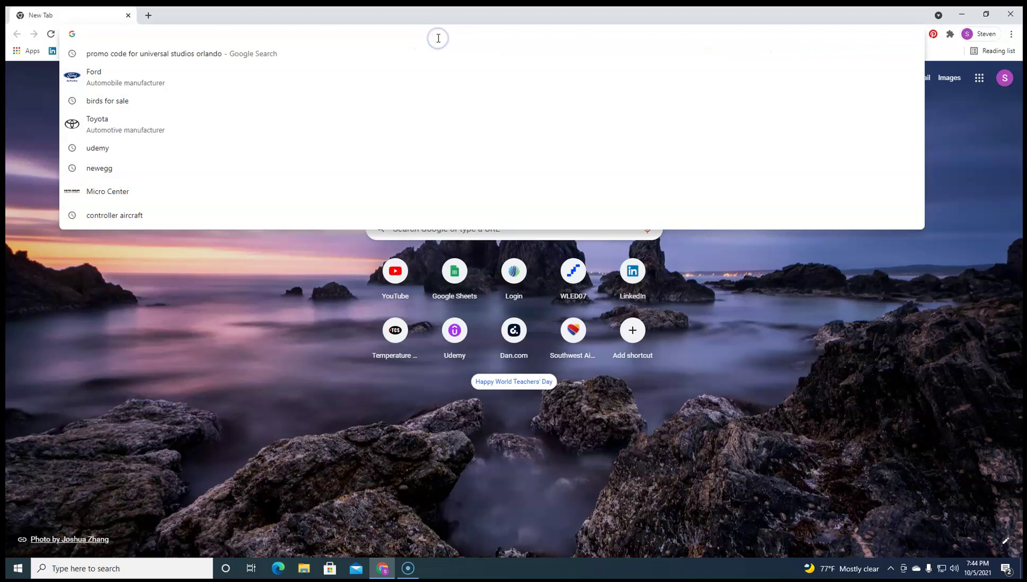
{"action": "type", "text": "192."}
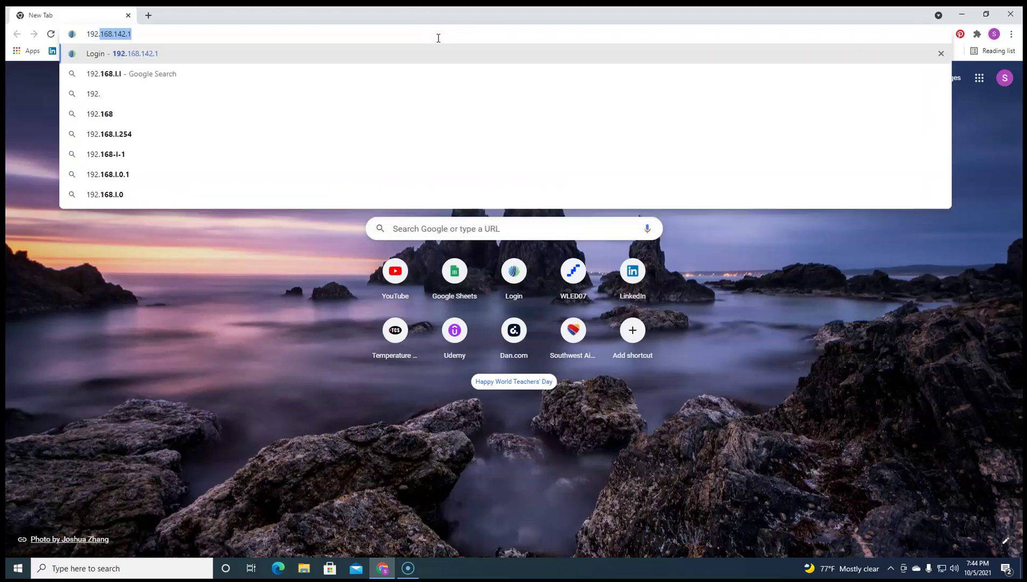
{"action": "type", "text": "16"}
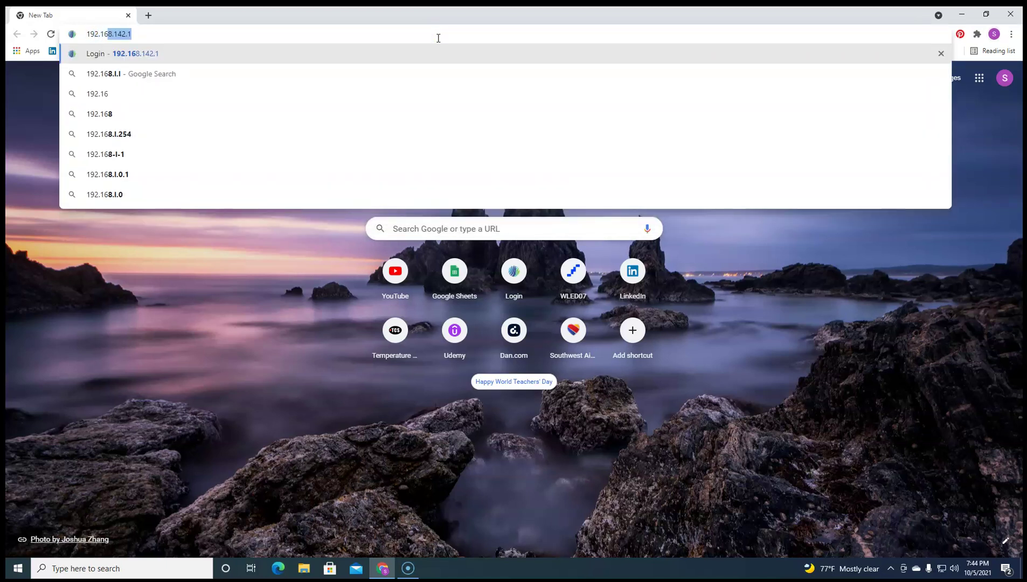
{"action": "type", "text": "8.142."}
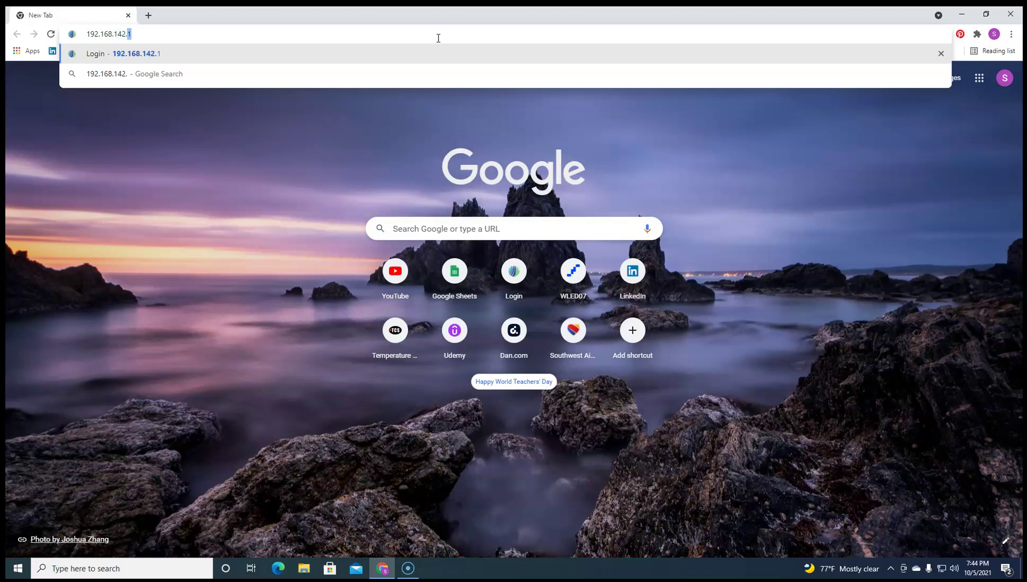
{"action": "type", "text": "1"}
{"action": "key", "text": "Return"}
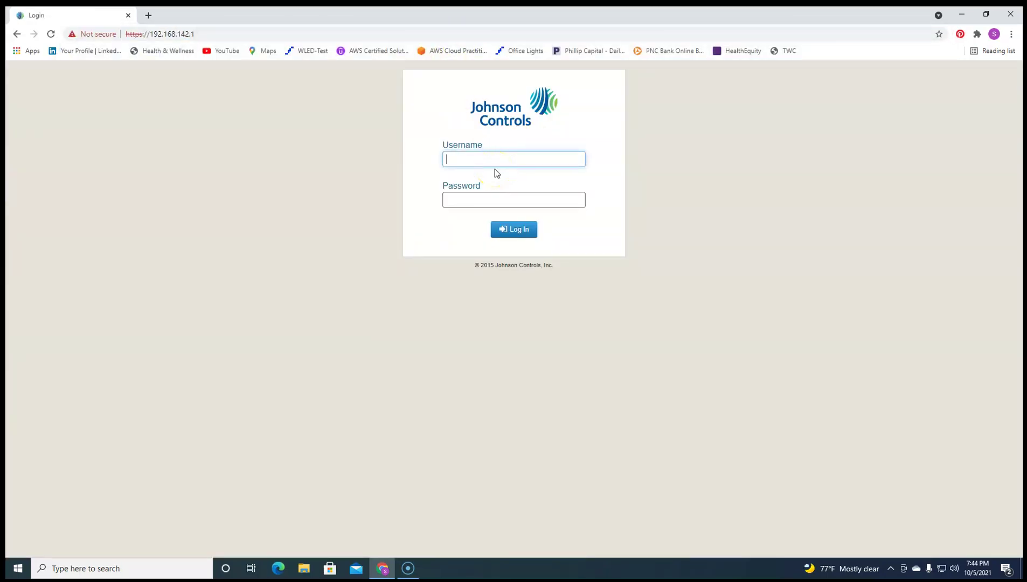
- Sign in again with the admin username and the administrator password
{"action": "type", "text": "admin"}
{"action": "key", "text": "Tab"}
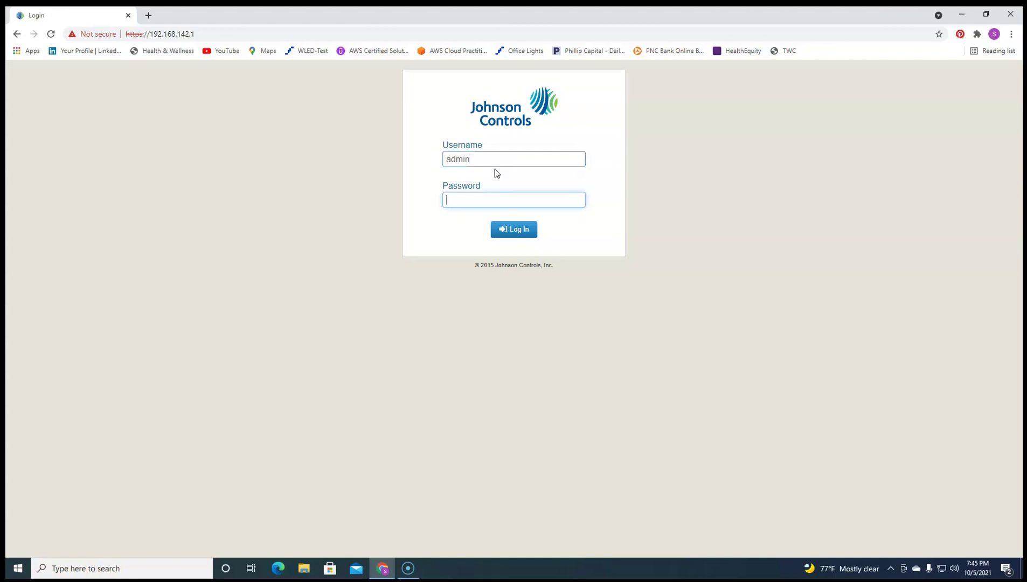
{"action": "type", "text": "********"}
{"action": "key", "text": "Return"}
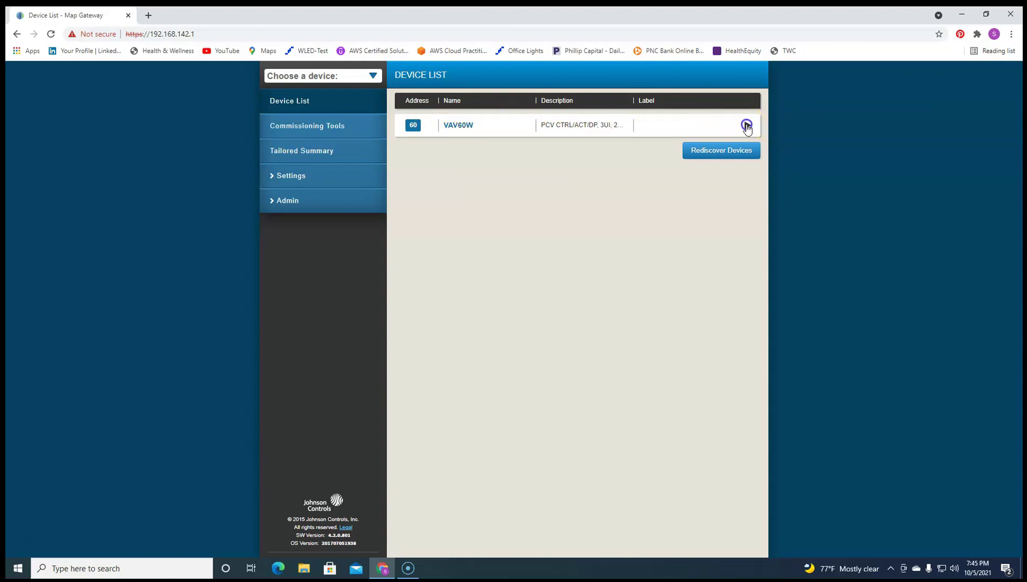
- Open VAV60W, check its Inputs page, then show Outputs with DPR-O at 0.0 %
{"action": "left_click", "coordinate": [746, 126]}
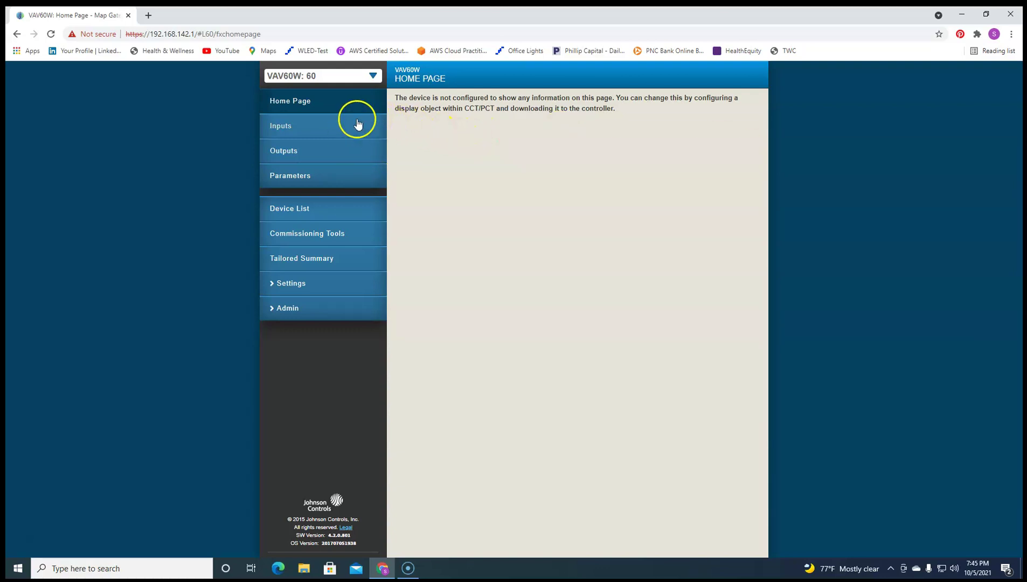
{"action": "left_click", "coordinate": [310, 126]}
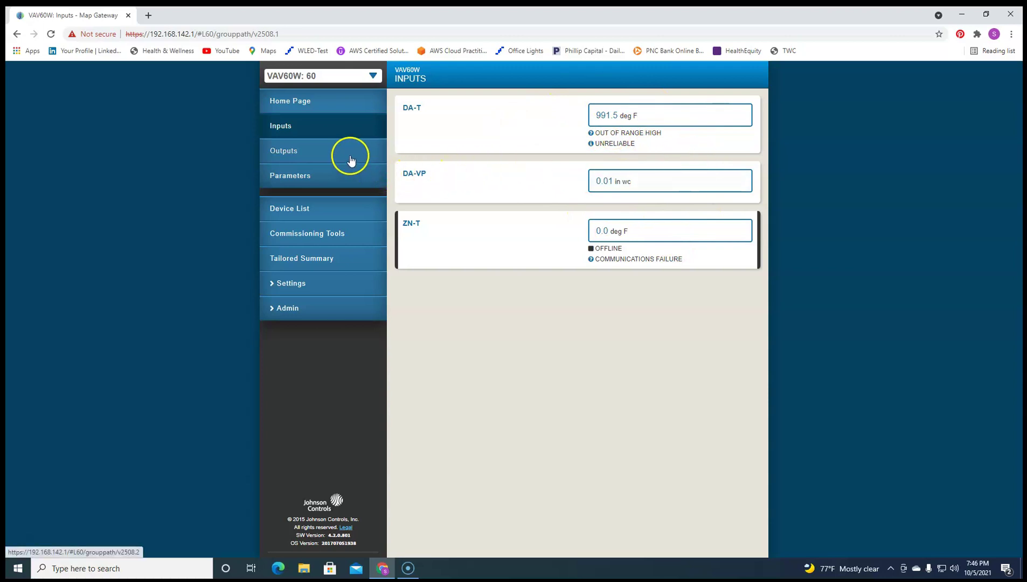
{"action": "left_click", "coordinate": [330, 156]}
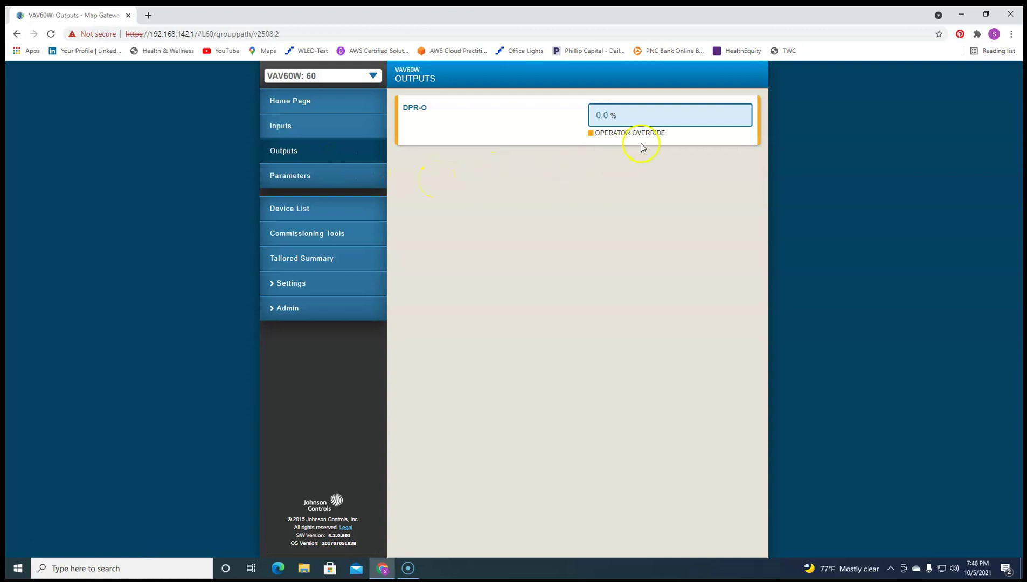
- Release the operator override on DPR-O so it sits at 0.0 % with no override flag
{"action": "left_click", "coordinate": [616, 120]}
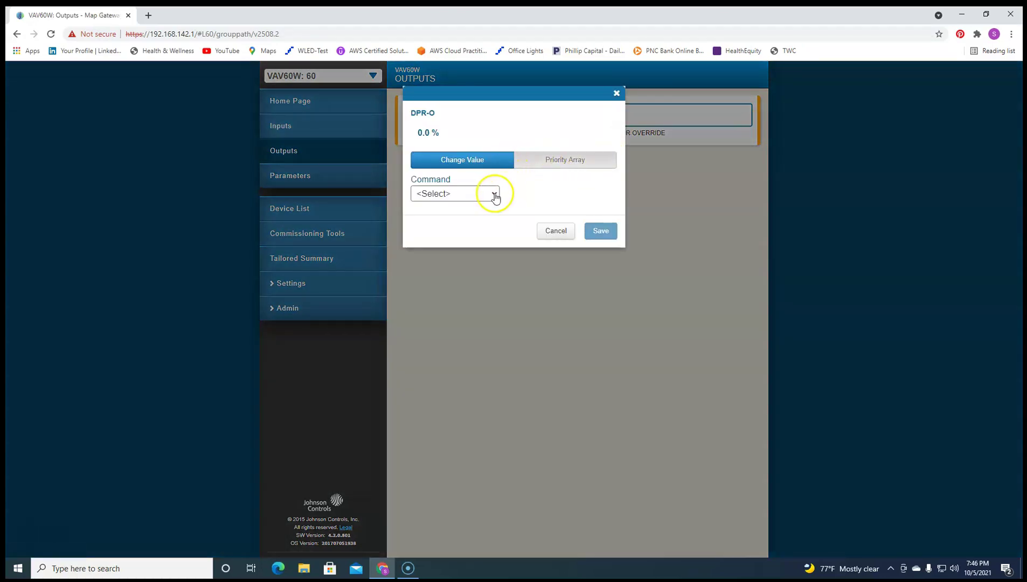
{"action": "left_click", "coordinate": [491, 194]}
{"action": "left_click", "coordinate": [489, 238]}
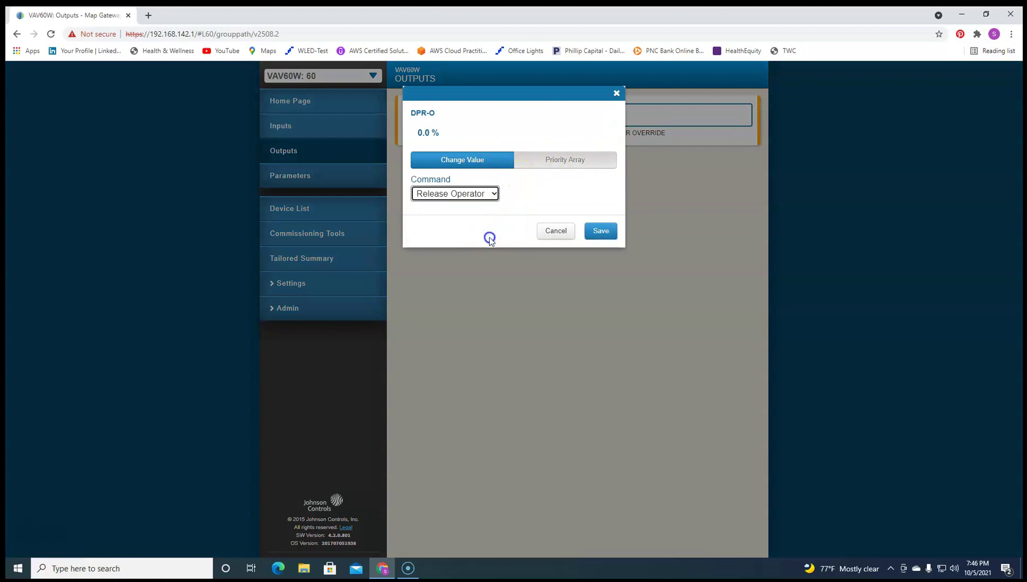
{"action": "left_click", "coordinate": [599, 231]}
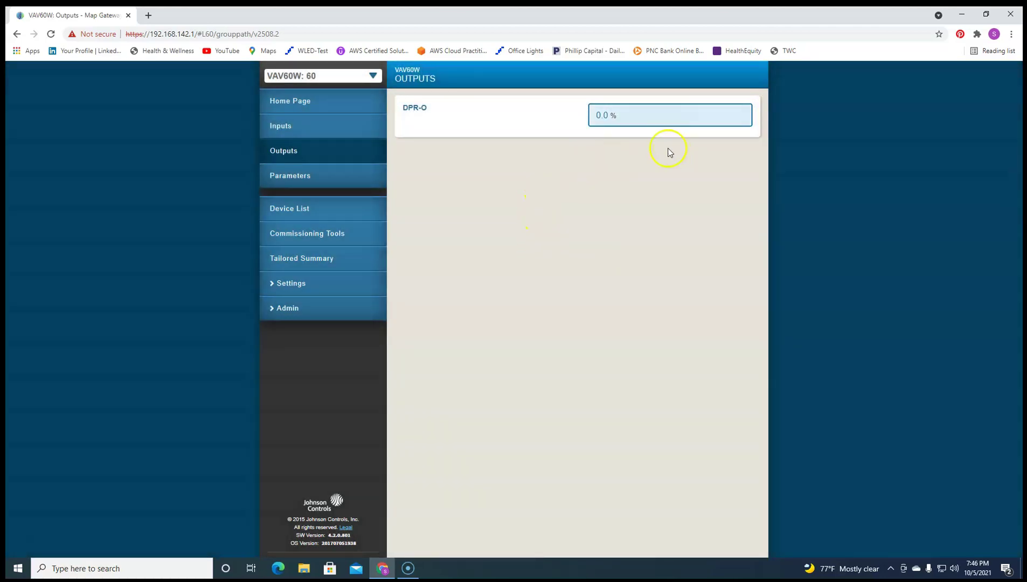
- Scroll through the VAV60W Parameters list, including AUTOCAL-STATE, then go back to the Inputs page
{"action": "left_click", "coordinate": [351, 177]}
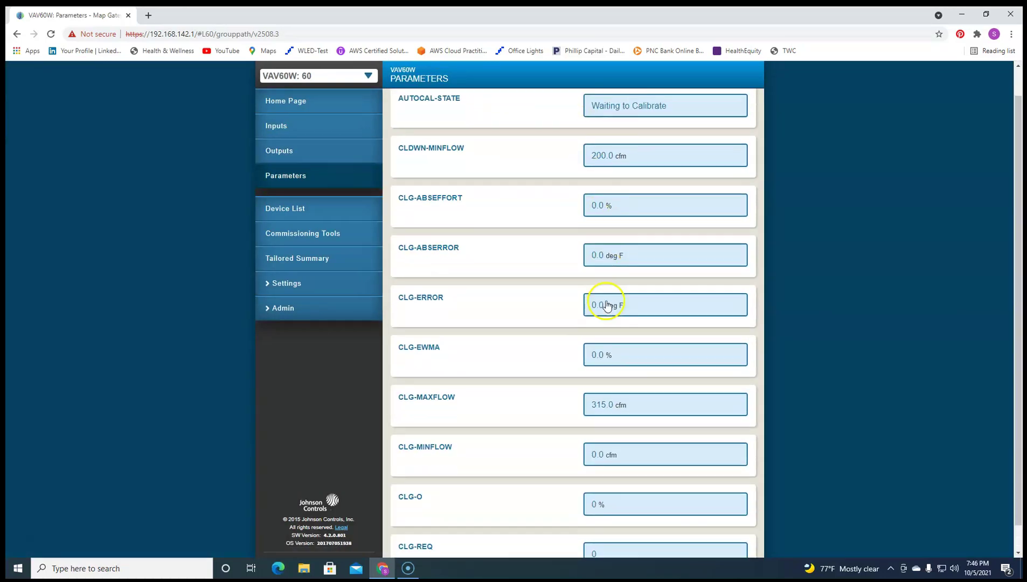
{"action": "scroll", "coordinate": [605, 305], "scroll_direction": "down", "scroll_amount": 1}
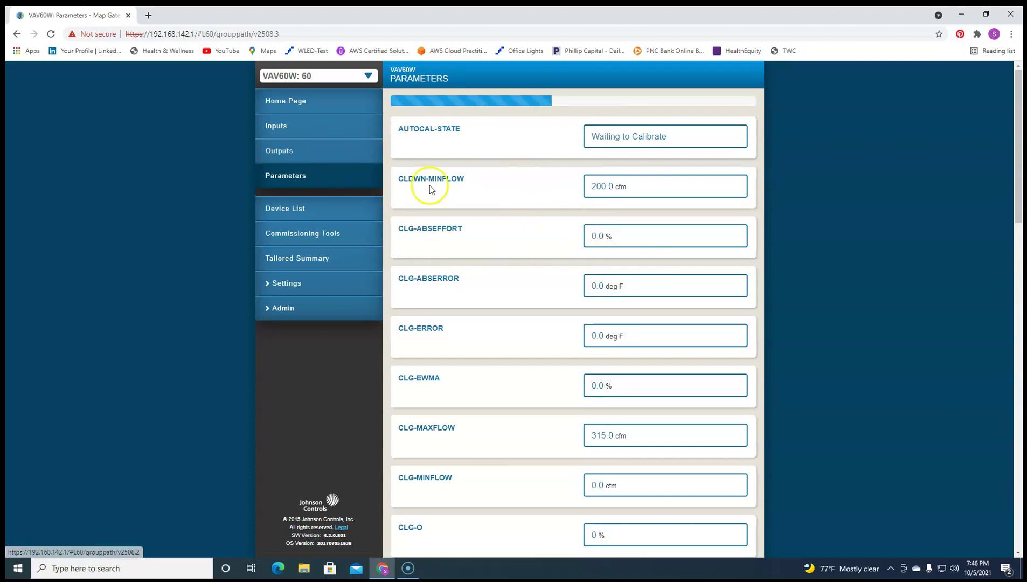
{"action": "left_click", "coordinate": [321, 123]}
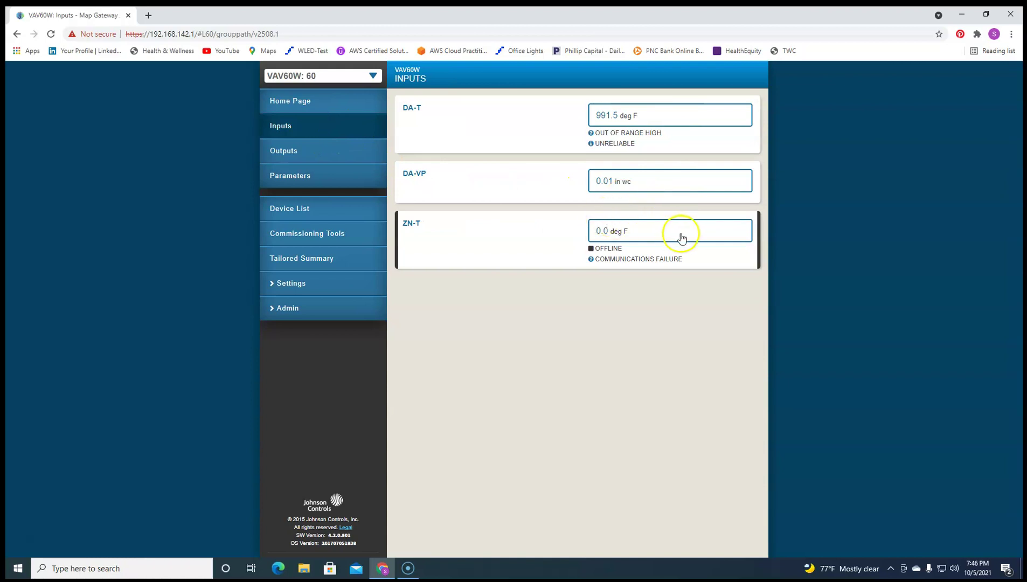
- Put ZN-T out of service with a held value of 80 deg F
{"action": "left_click", "coordinate": [654, 231]}
{"action": "left_click", "coordinate": [490, 177]}
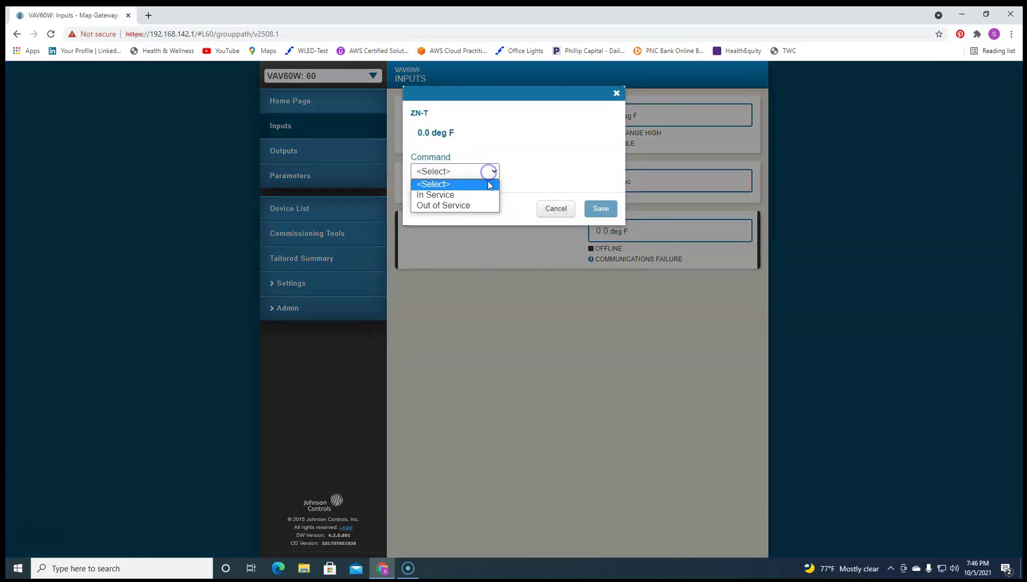
{"action": "left_click", "coordinate": [485, 203]}
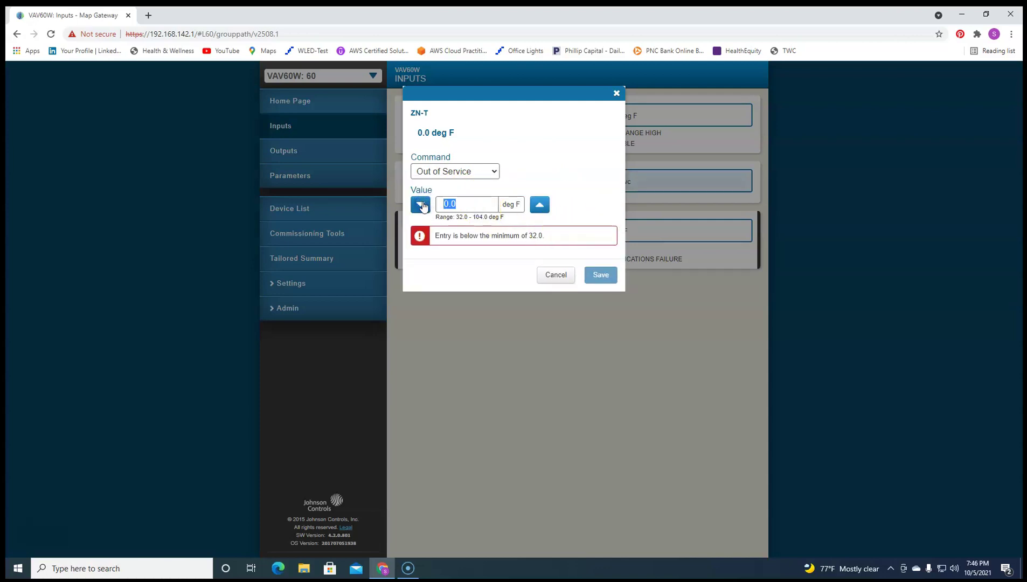
{"action": "type", "text": "80"}
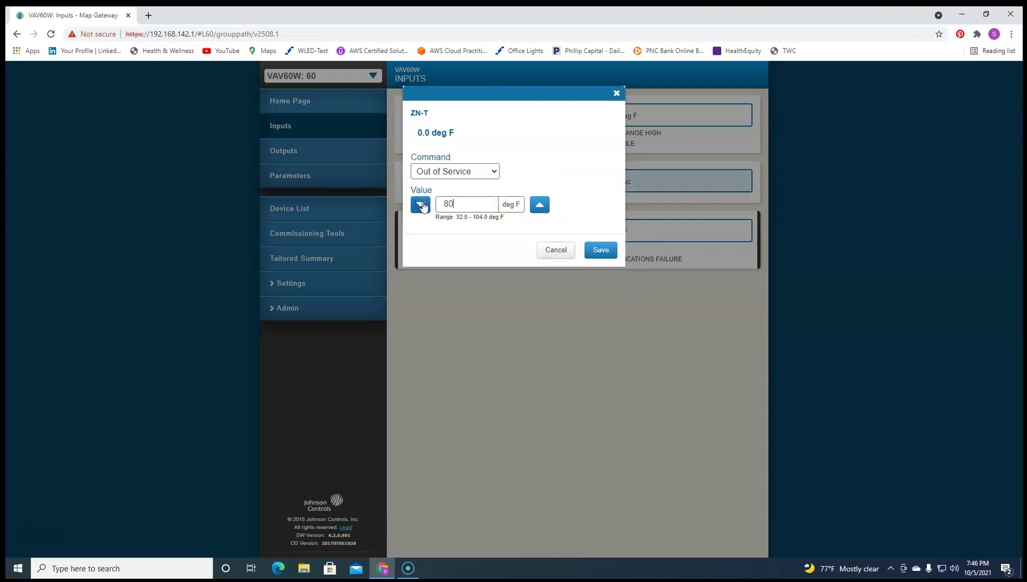
{"action": "left_click", "coordinate": [601, 251]}
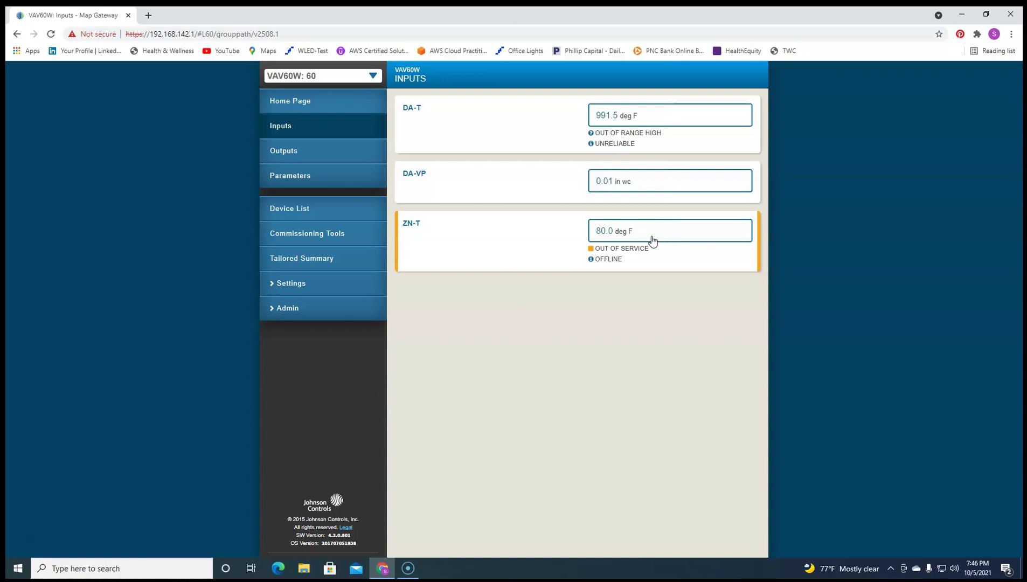
- Replace ZN-T's out-of-service value of 80.0 with 60 deg F, then recheck and close its command dialog
{"action": "left_click", "coordinate": [649, 237]}
{"action": "left_click", "coordinate": [485, 175]}
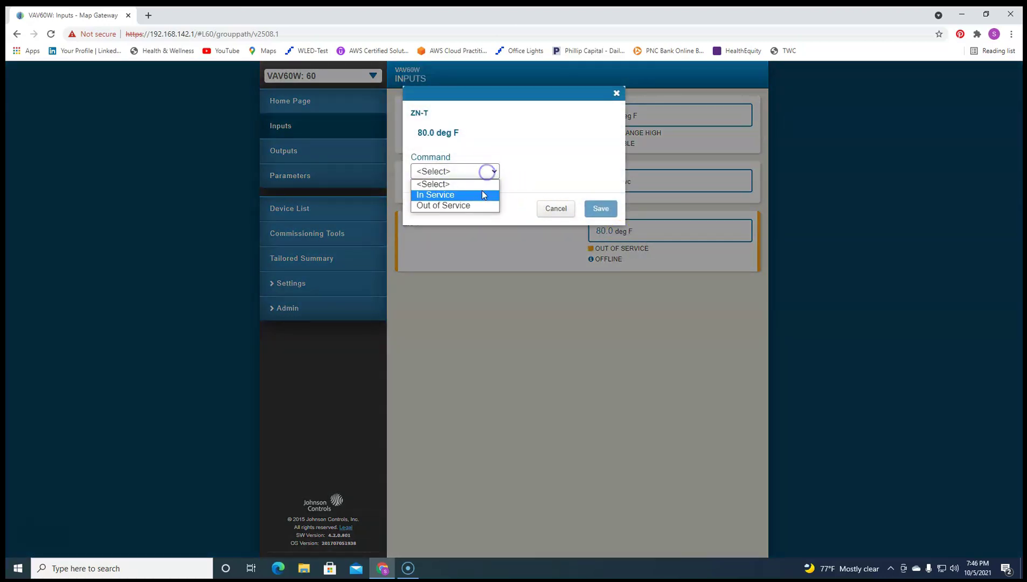
{"action": "left_click", "coordinate": [477, 207]}
{"action": "left_click", "coordinate": [482, 203]}
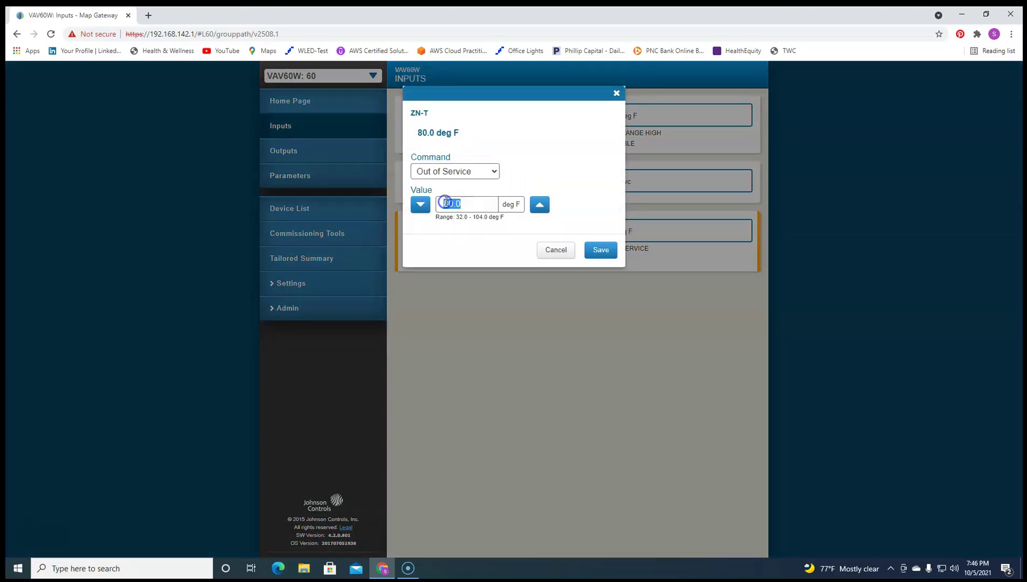
{"action": "type", "text": "60"}
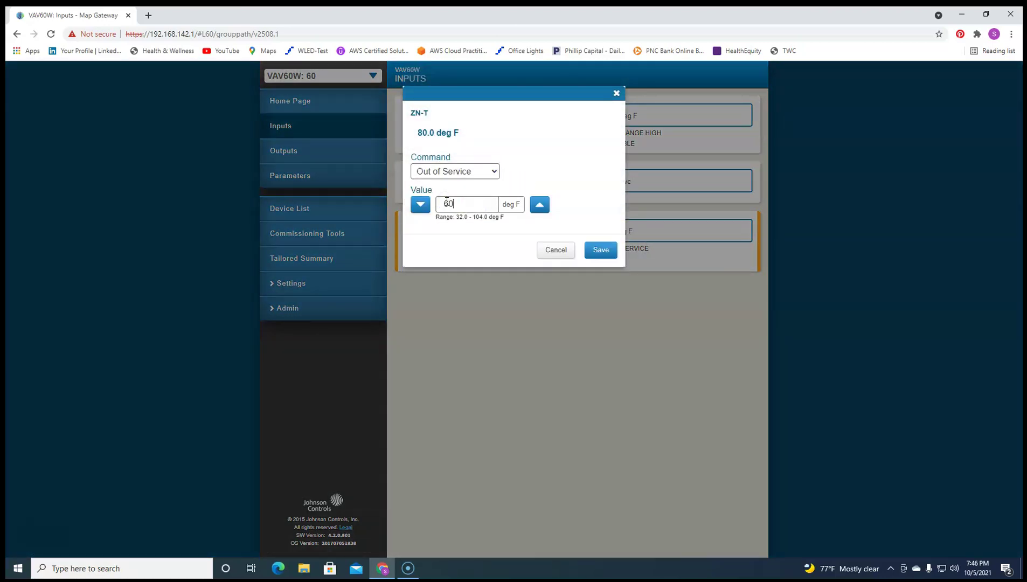
{"action": "left_click", "coordinate": [612, 253]}
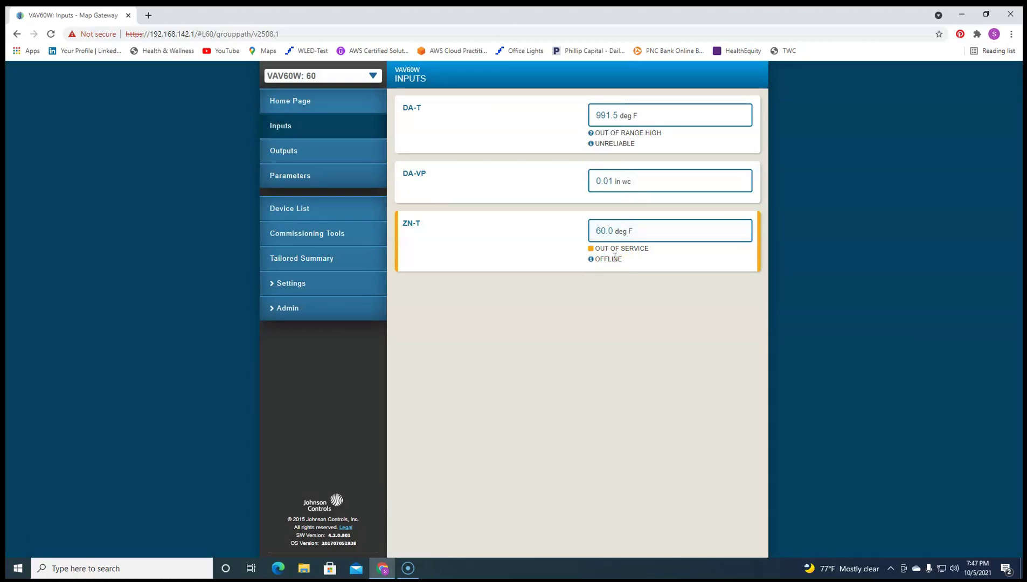
{"action": "left_click", "coordinate": [607, 260]}
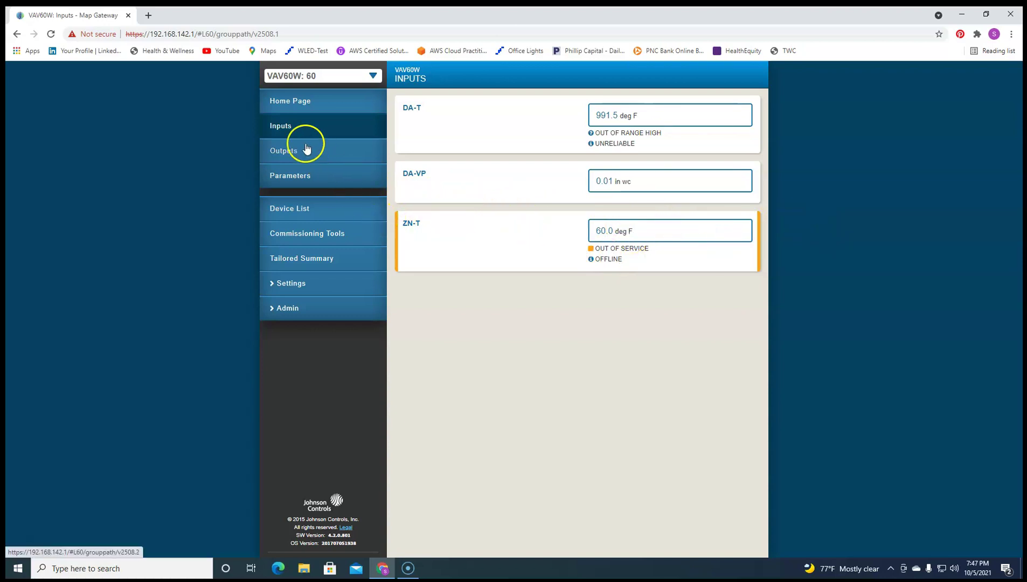
{"action": "left_click", "coordinate": [606, 232]}
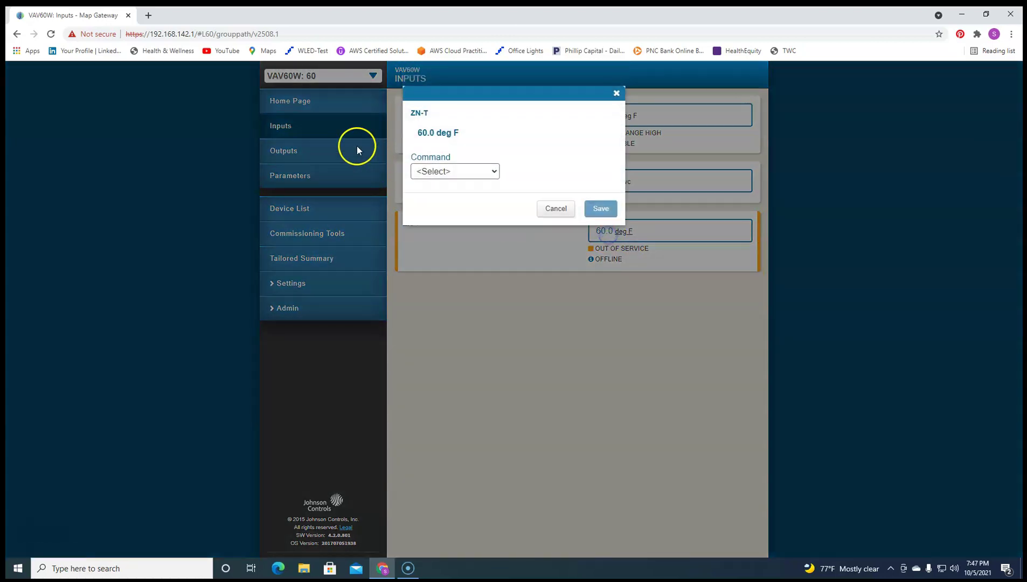
{"action": "left_click", "coordinate": [616, 93]}
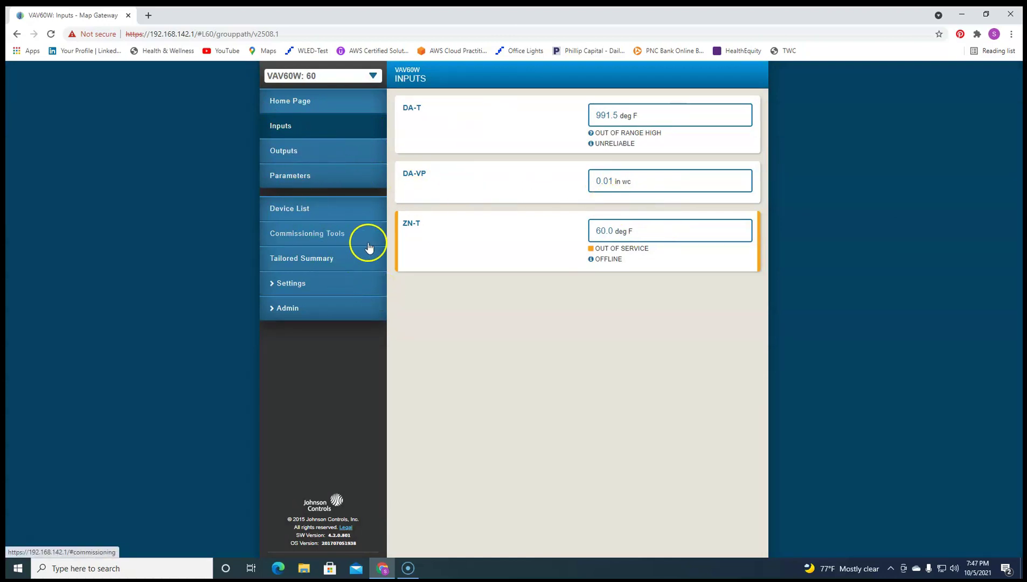
- In Settings > BACnet Router, toggle BACnet Routing and save it as Disabled
{"action": "left_click", "coordinate": [286, 289]}
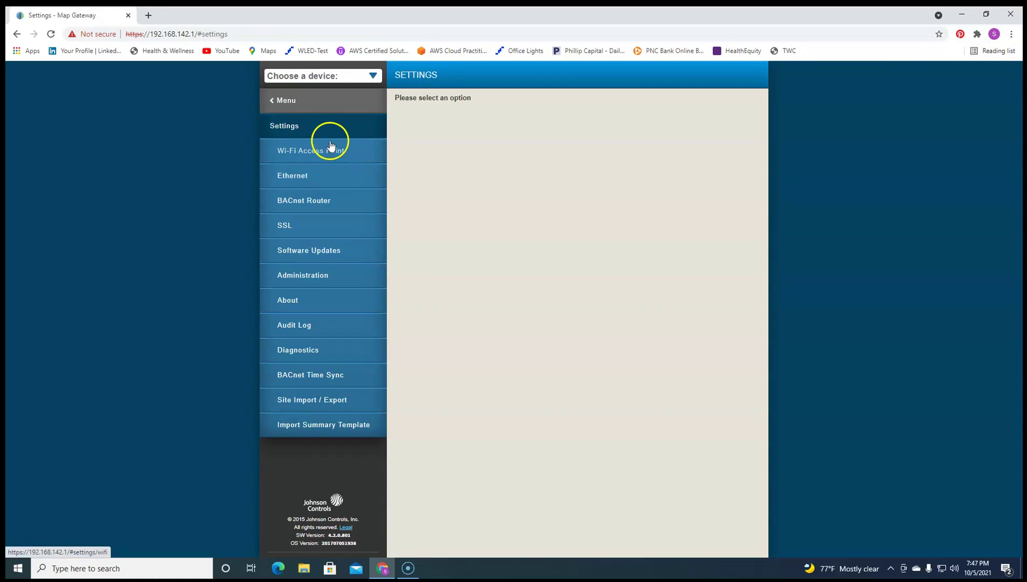
{"action": "left_click", "coordinate": [319, 202]}
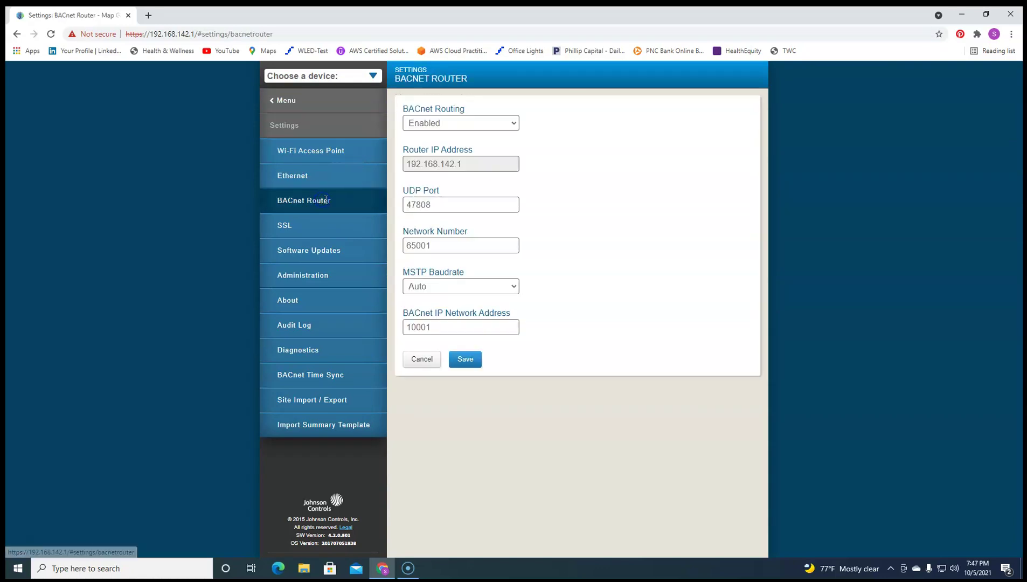
{"action": "left_click", "coordinate": [492, 125]}
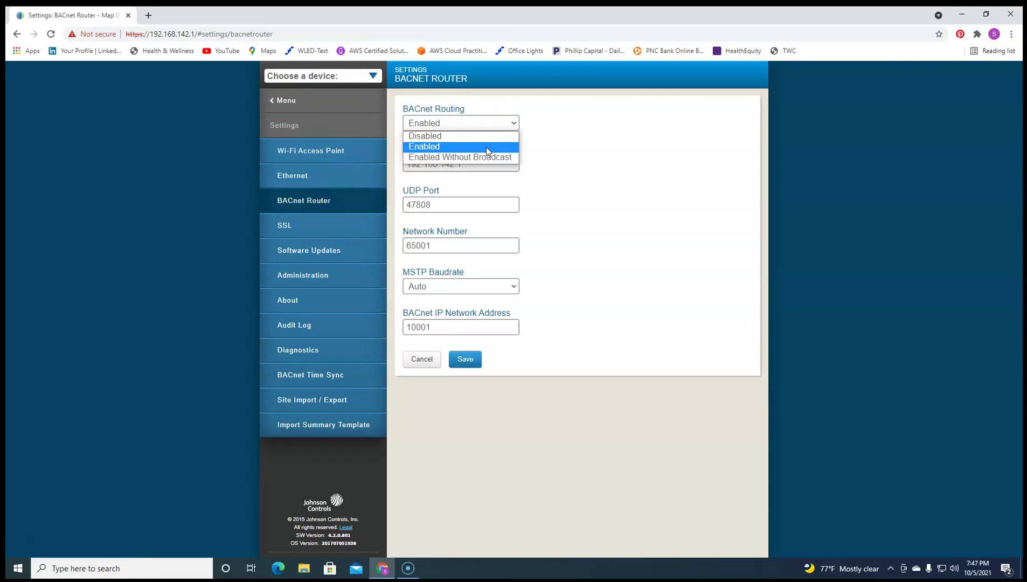
{"action": "left_click", "coordinate": [486, 147]}
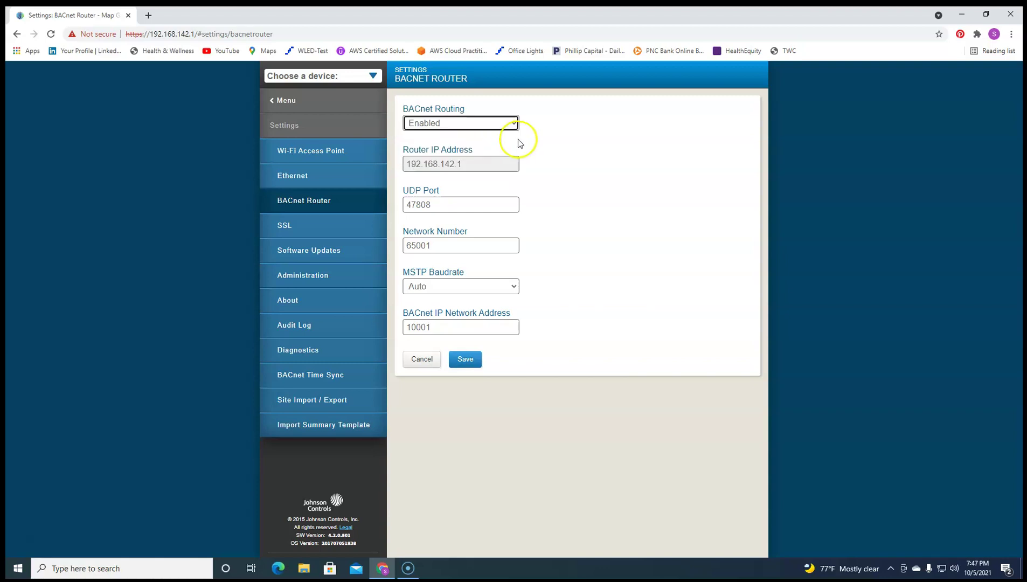
{"action": "left_click", "coordinate": [506, 124]}
{"action": "left_click", "coordinate": [498, 137]}
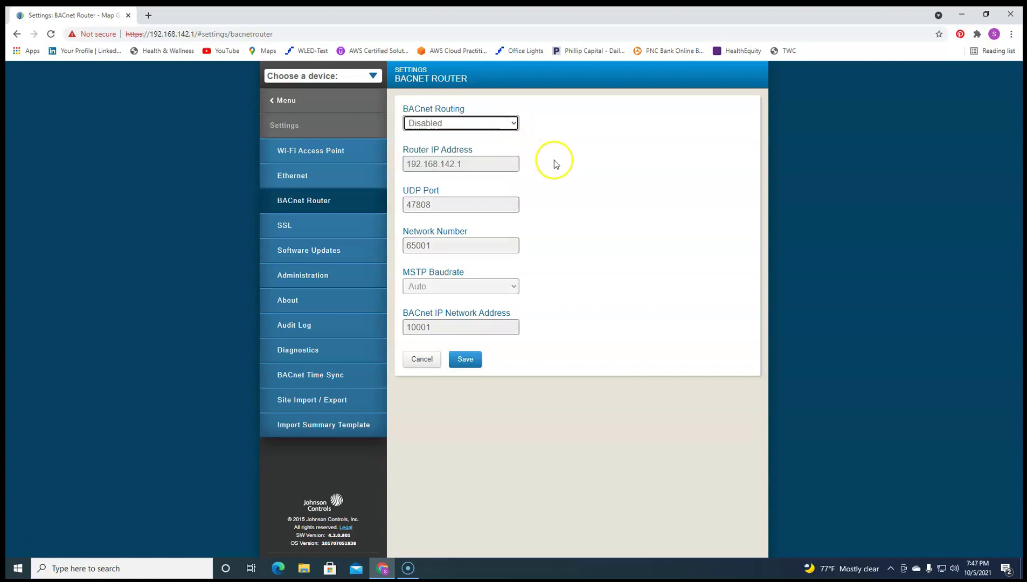
{"action": "left_click", "coordinate": [467, 359]}
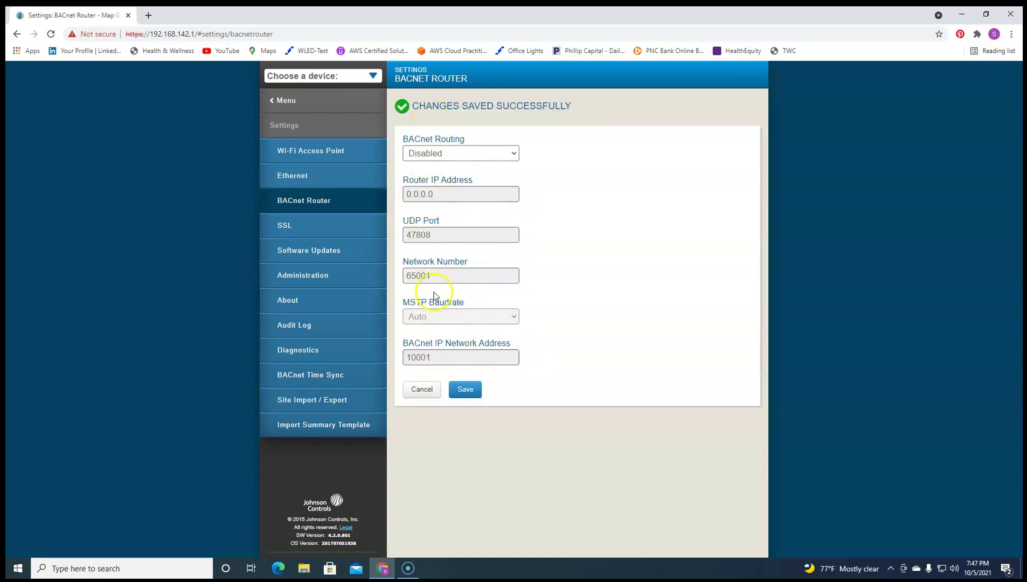
- Switch BACnet Routing back to Enabled with router address 192.168.142.1 and save it
{"action": "left_click", "coordinate": [513, 153]}
{"action": "left_click", "coordinate": [498, 178]}
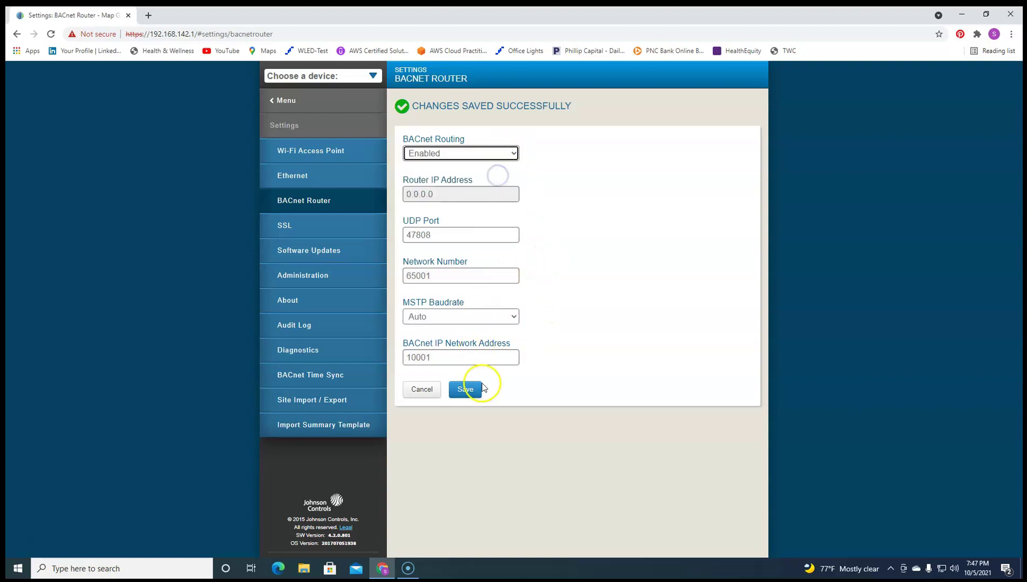
{"action": "left_click", "coordinate": [465, 389]}
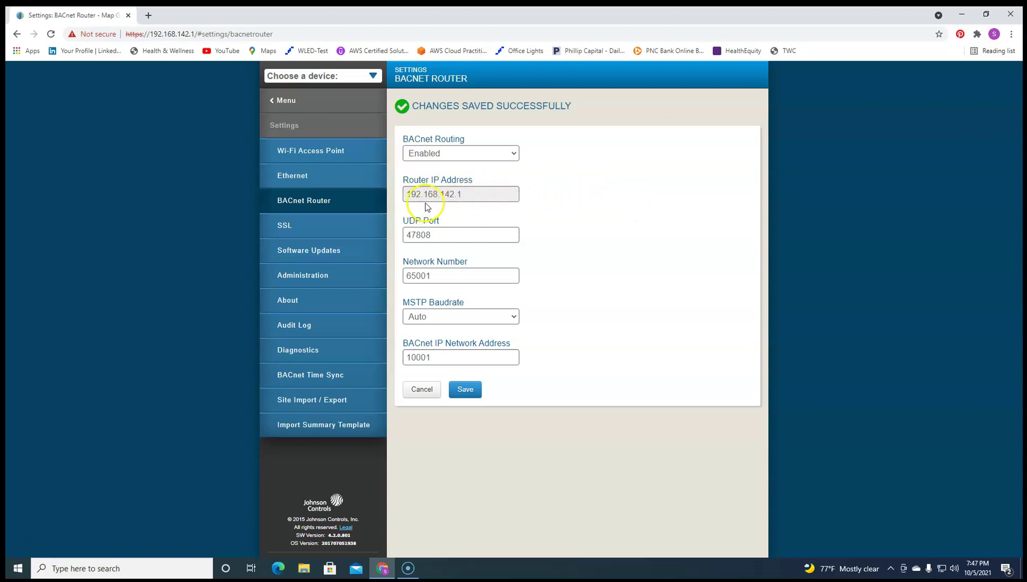
{"action": "left_click", "coordinate": [309, 177]}
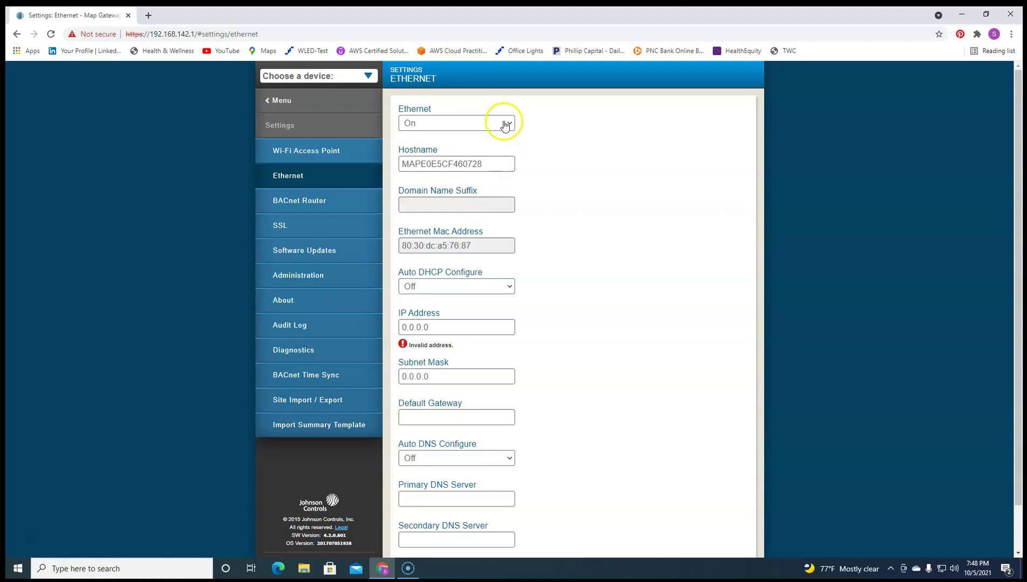
- Set Auto DHCP Configure to Off on the Ethernet page
{"action": "left_click", "coordinate": [465, 289]}
{"action": "left_click", "coordinate": [482, 299]}
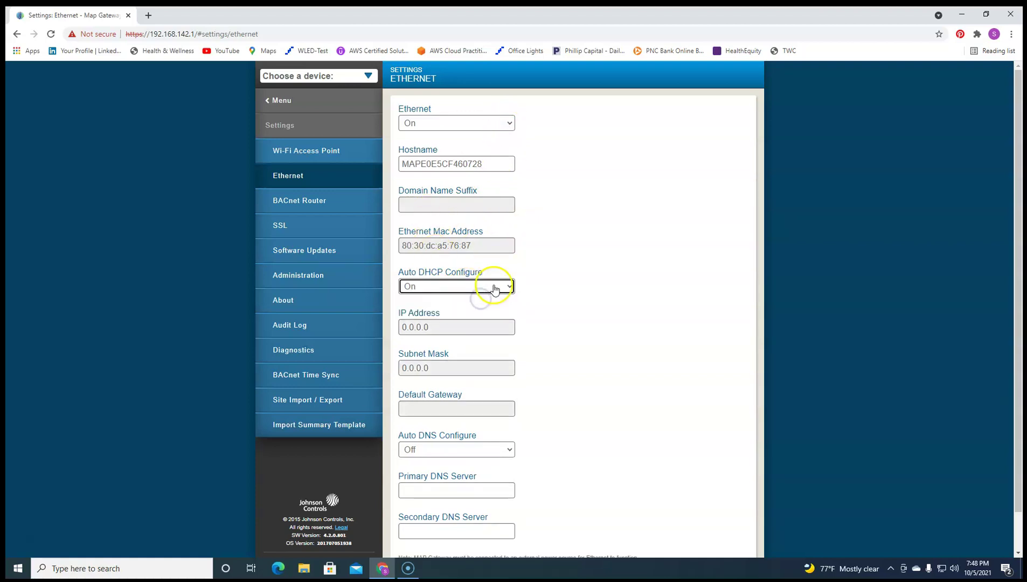
{"action": "left_click", "coordinate": [491, 286]}
{"action": "left_click", "coordinate": [490, 309]}
- Enter IP address 10.10.2.1, confirm the change, replace the subnet mask and save the Ethernet settings
{"action": "left_click", "coordinate": [467, 325]}
{"action": "left_click_drag", "start_coordinate": [483, 325], "coordinate": [371, 336]}
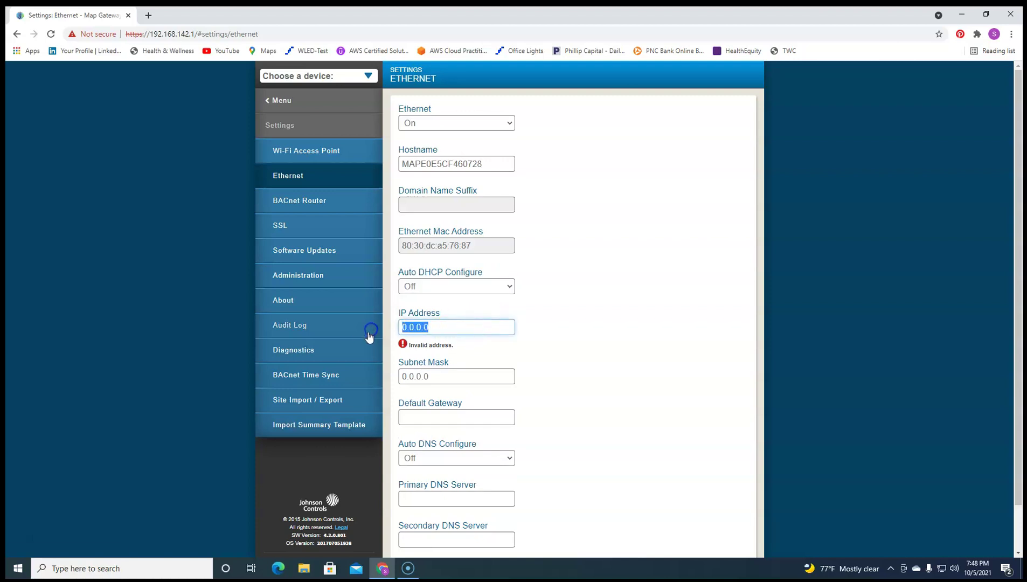
{"action": "type", "text": "10"}
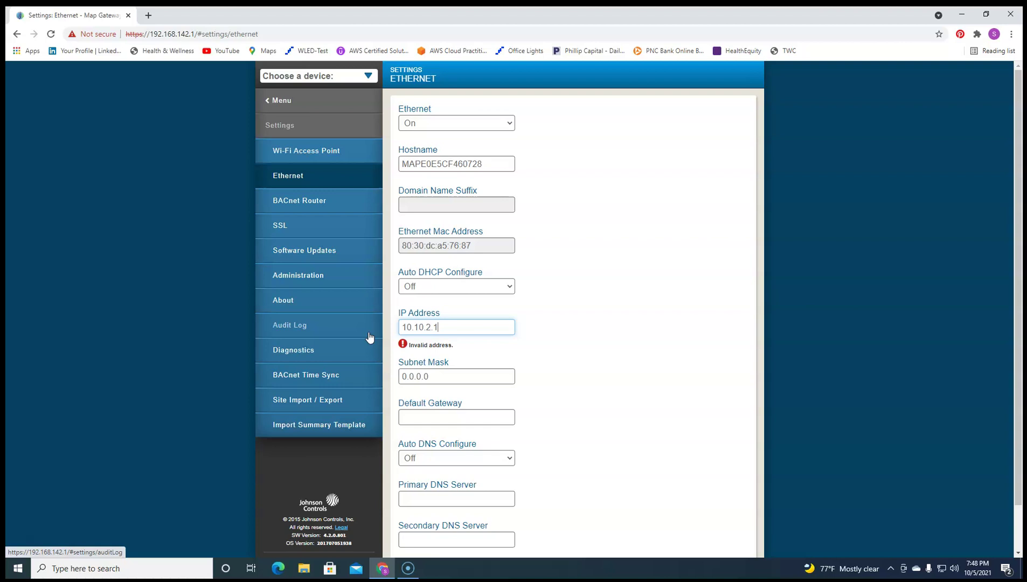
{"action": "type", "text": ".10.2.1"}
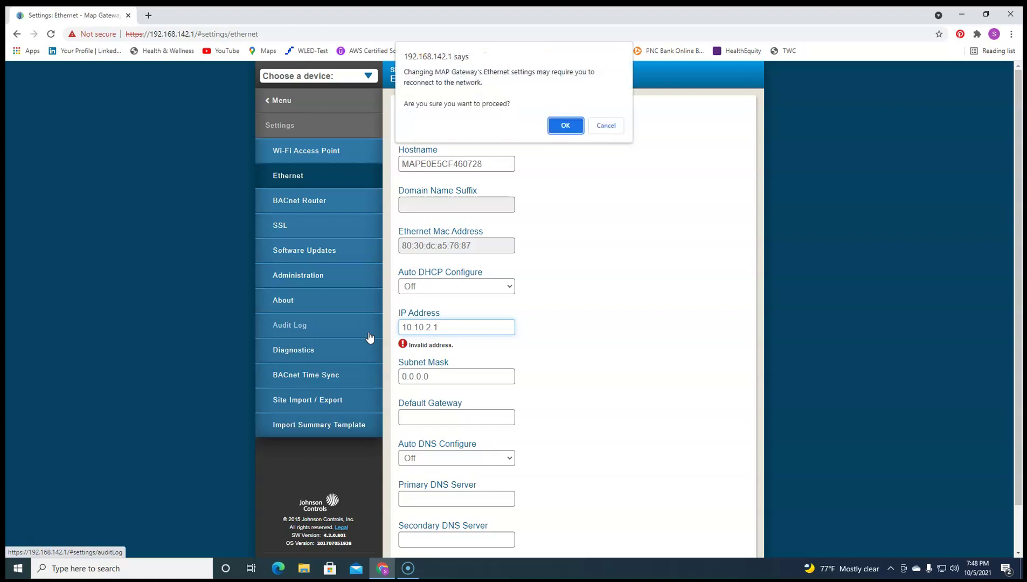
{"action": "left_click", "coordinate": [568, 124]}
{"action": "left_click_drag", "start_coordinate": [459, 368], "coordinate": [353, 366]}
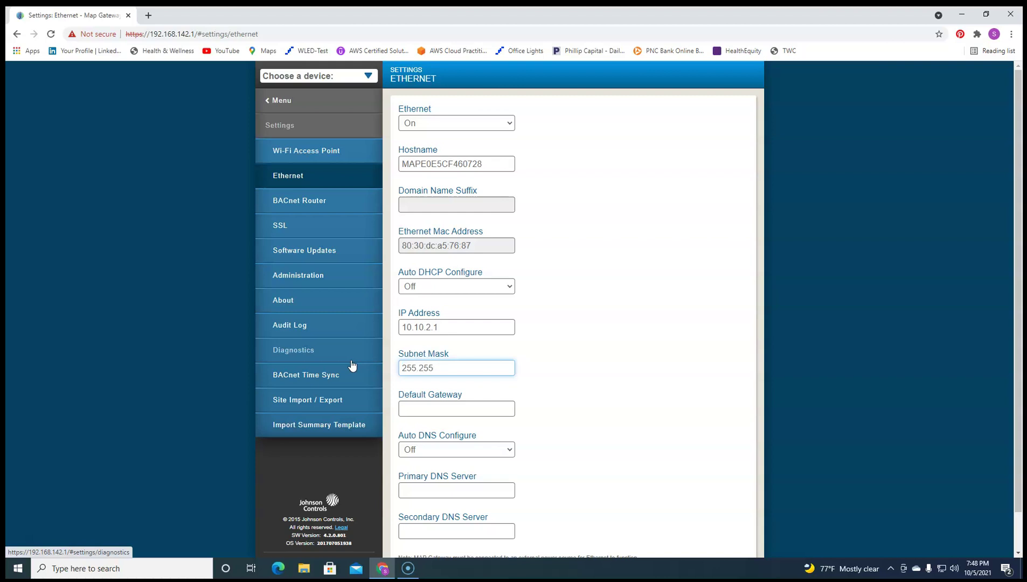
{"action": "key", "text": "Return"}
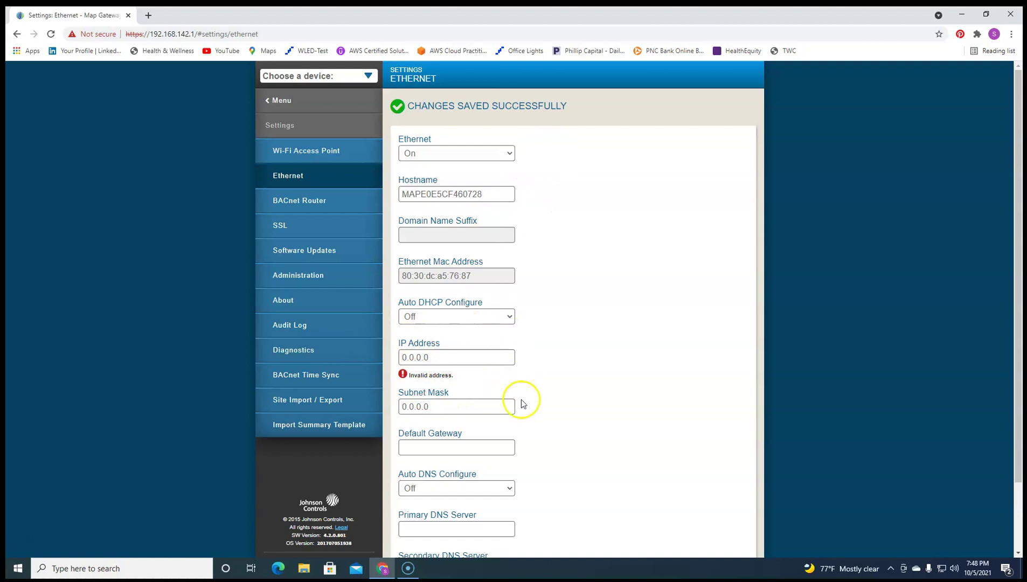
{"action": "scroll", "coordinate": [461, 371], "scroll_direction": "down", "scroll_amount": 2}
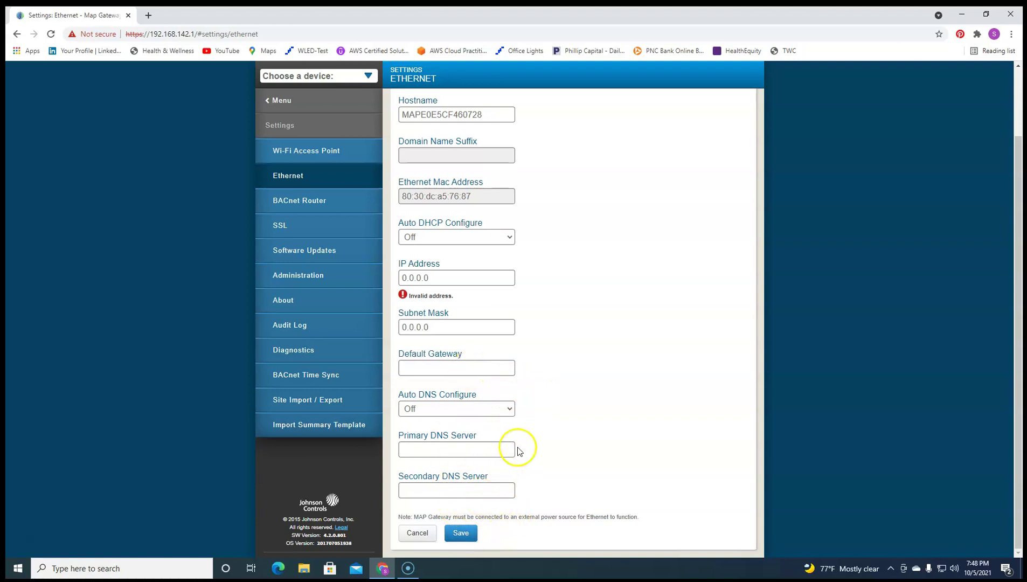
{"action": "scroll", "coordinate": [525, 431], "scroll_direction": "up", "scroll_amount": 2}
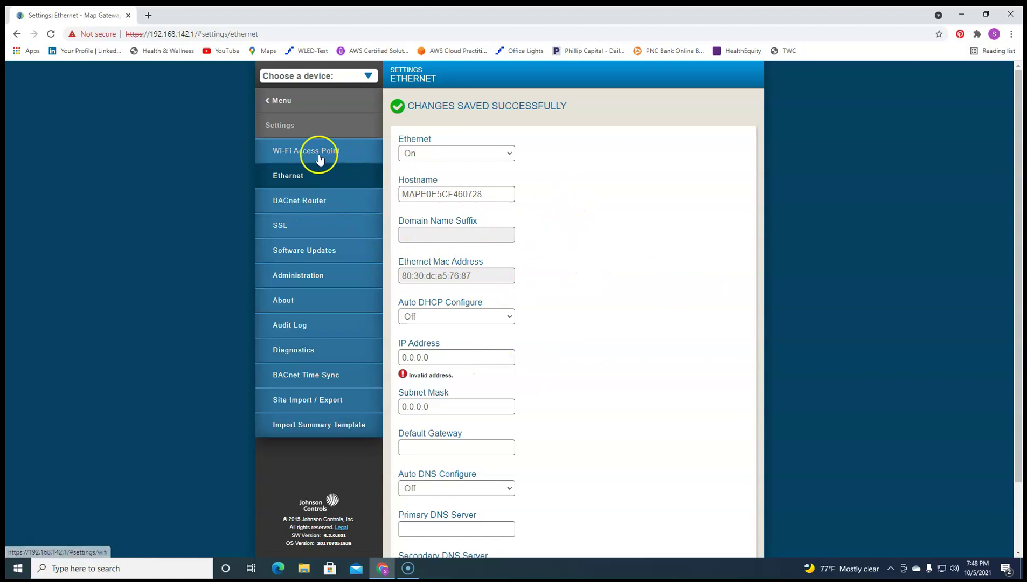
- Re-save the Wi-Fi Access Point settings for SSID Map-460728 with its existing passphrase
{"action": "left_click", "coordinate": [342, 156]}
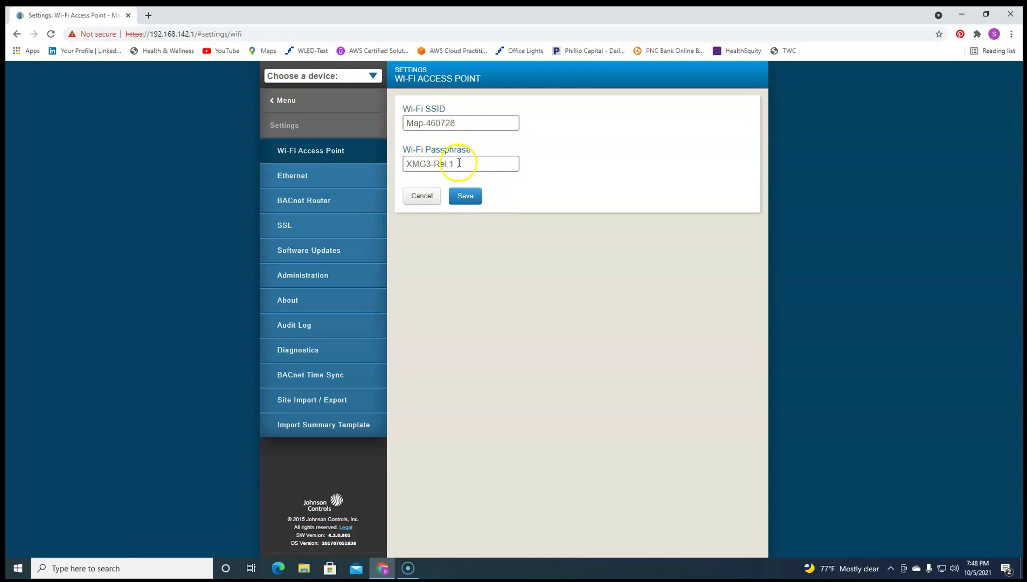
{"action": "left_click_drag", "start_coordinate": [457, 161], "coordinate": [406, 161]}
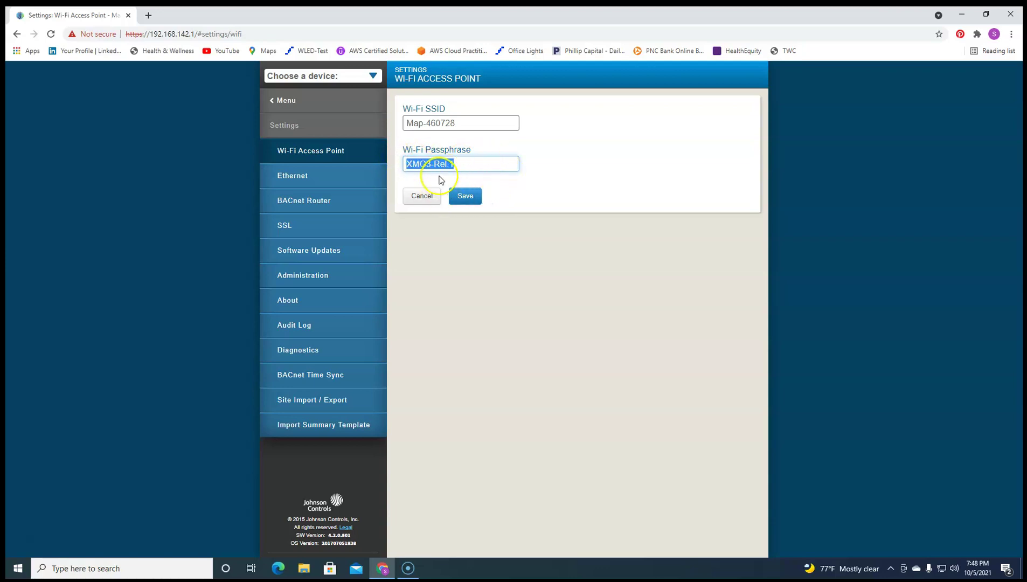
{"action": "left_click", "coordinate": [455, 198]}
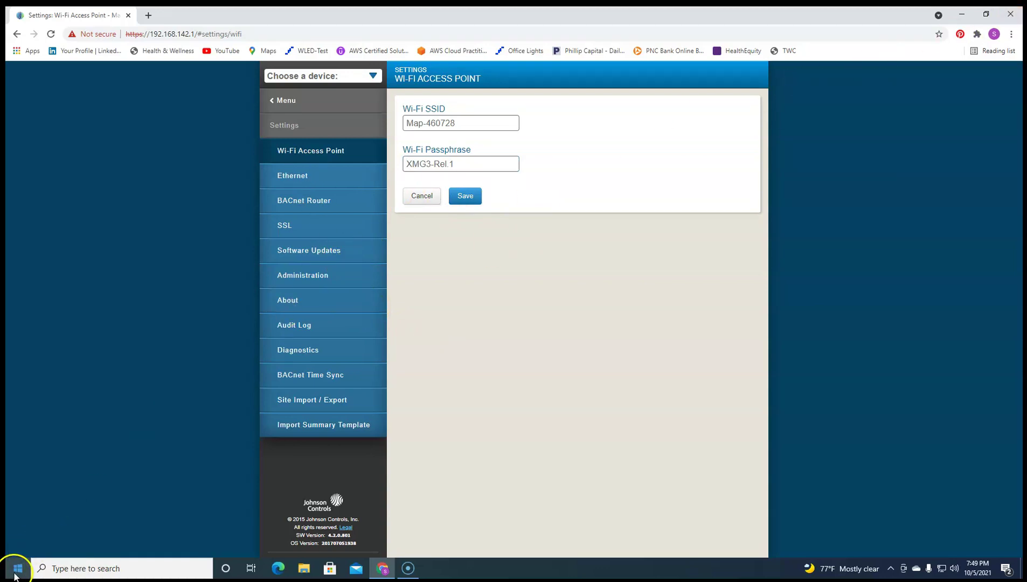
- Close Chrome and start the Controller Configuration Tool by searching 'cct' in the Start menu
{"action": "left_click", "coordinate": [1010, 14]}
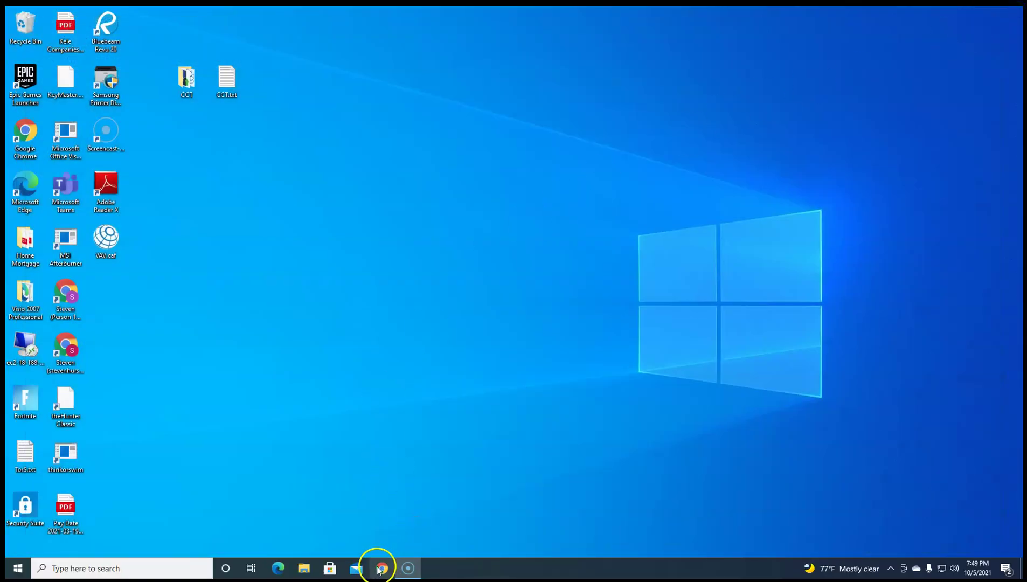
{"action": "left_click", "coordinate": [18, 568]}
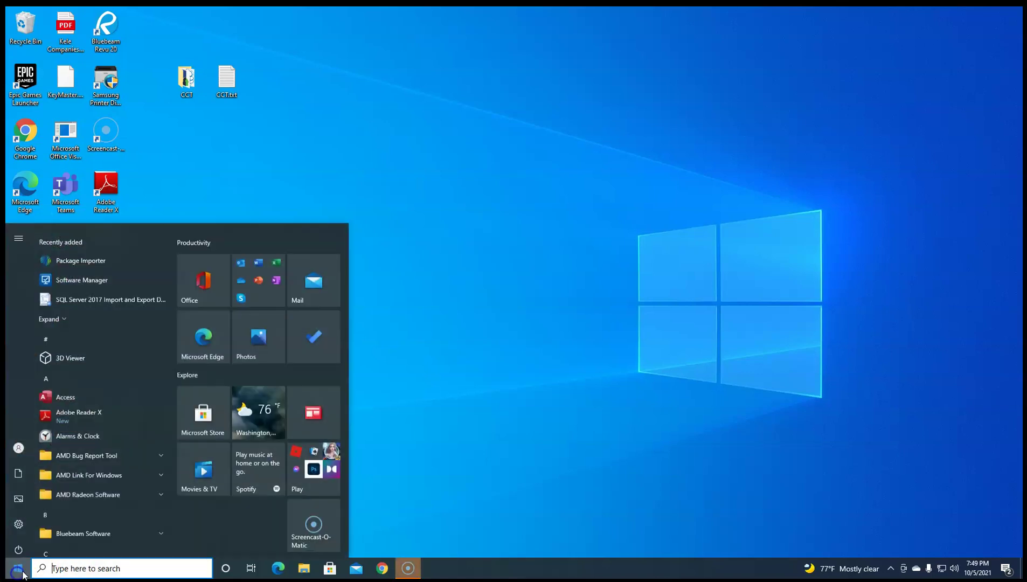
{"action": "type", "text": "cct"}
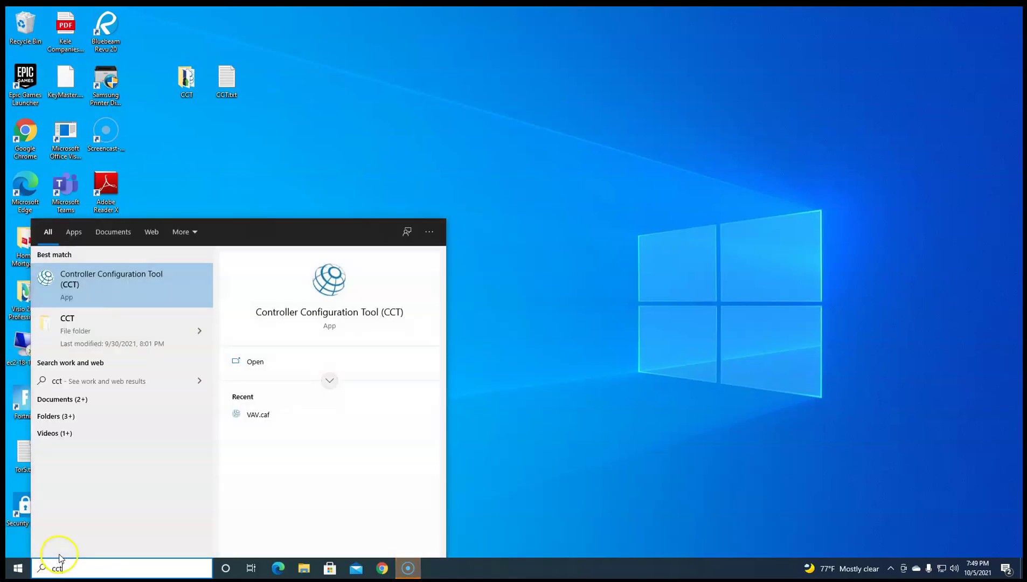
{"action": "key", "text": "Return"}
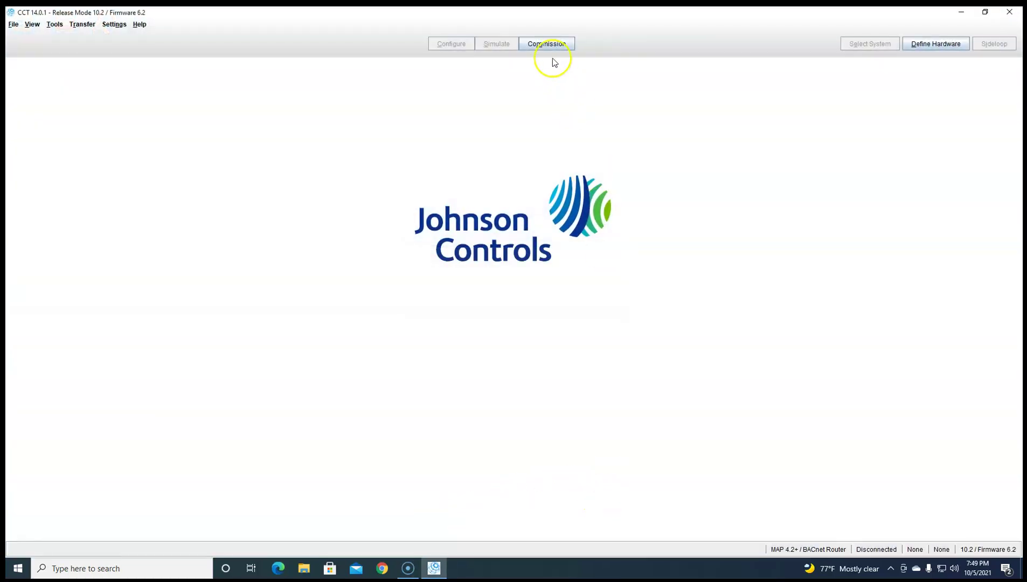
- Commission via MAP 4.2+ / BACnet Router on the Realtek 8811CU wireless adapter to discover VAV60W
{"action": "left_click", "coordinate": [548, 46]}
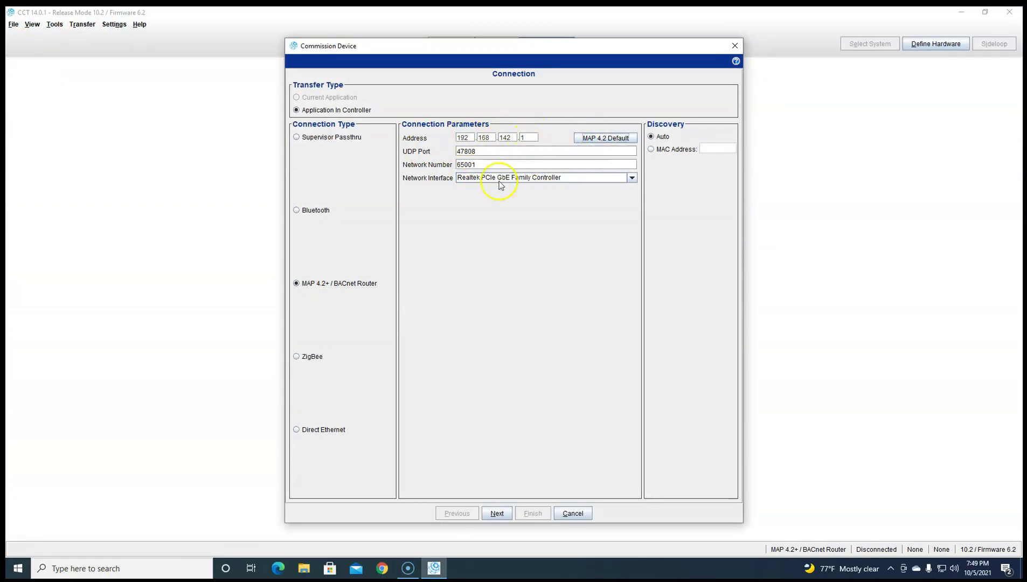
{"action": "left_click", "coordinate": [632, 179]}
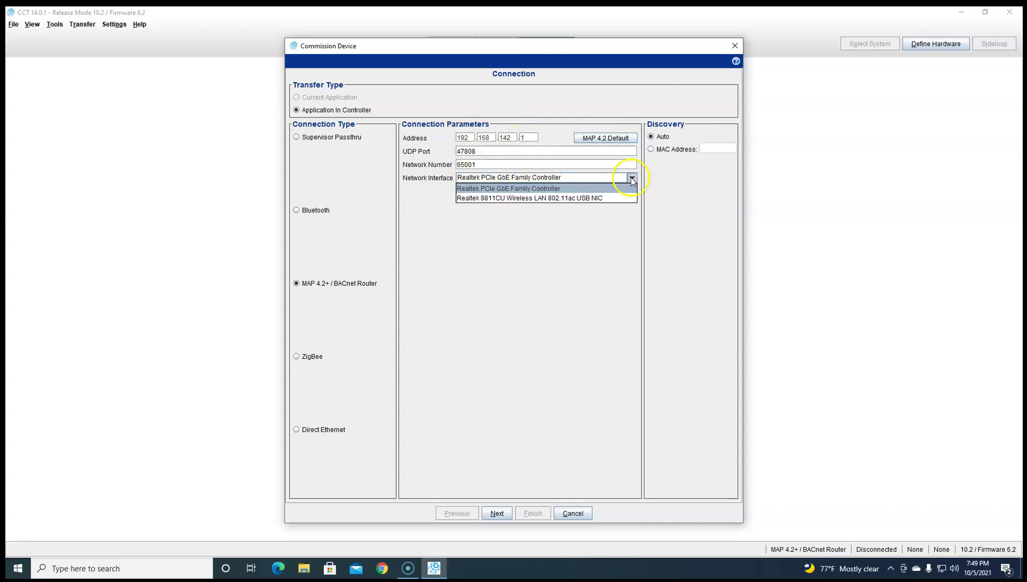
{"action": "left_click", "coordinate": [609, 198]}
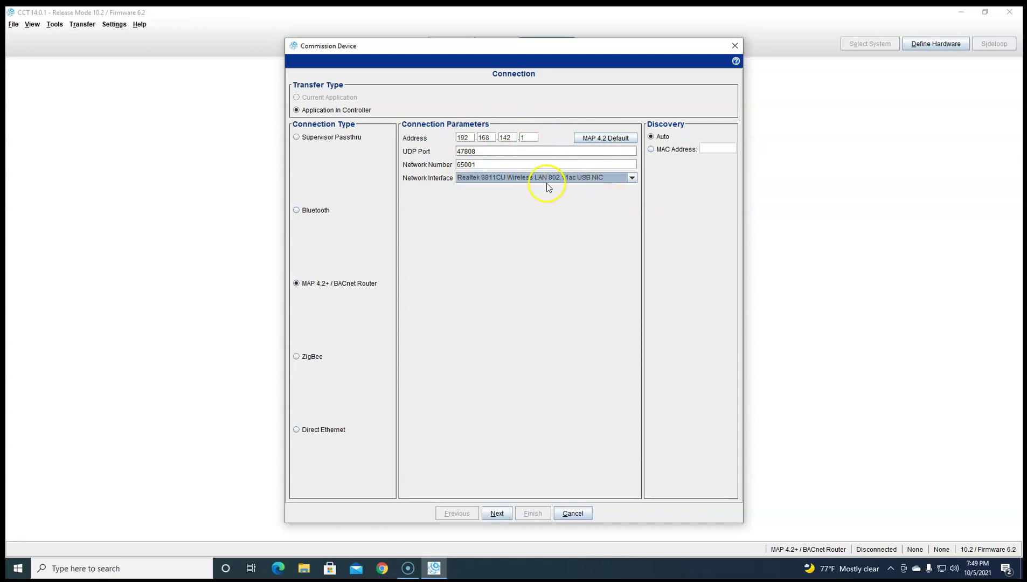
{"action": "left_click", "coordinate": [495, 514]}
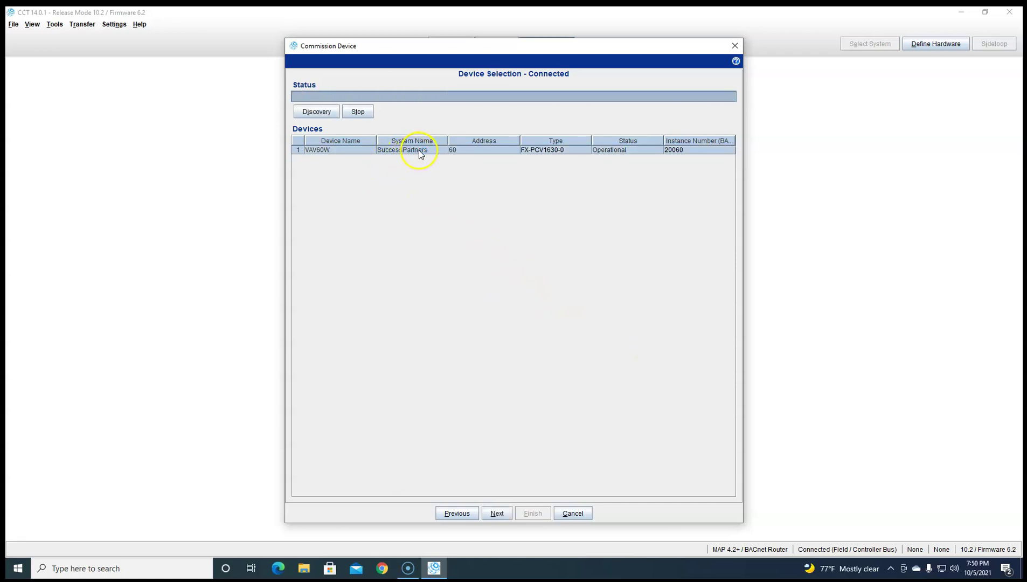
- Proceed with VAV60W and finish to upload its application into the Commissioning view
{"action": "left_click", "coordinate": [500, 514]}
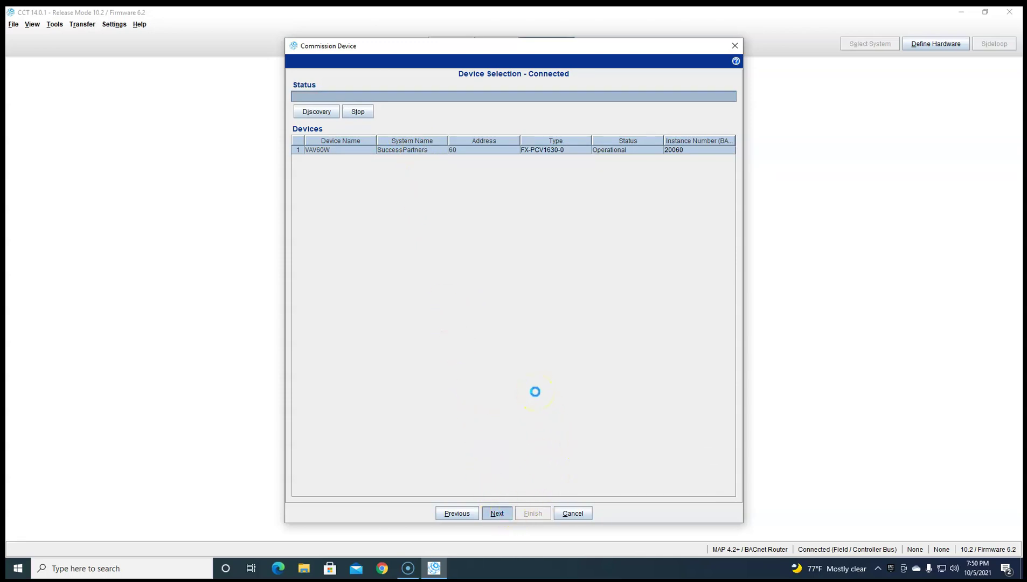
{"action": "left_click", "coordinate": [533, 513]}
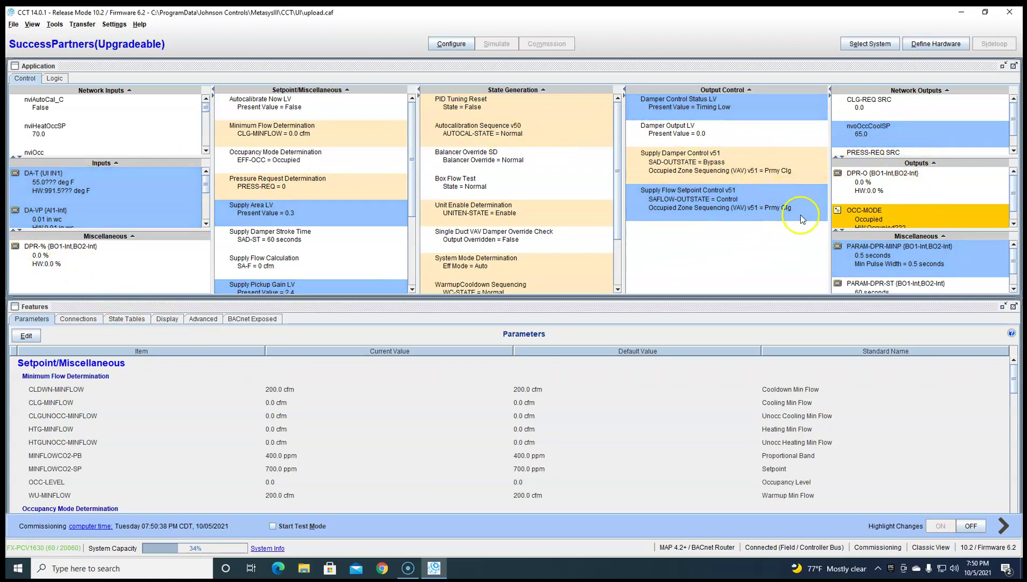
{"action": "scroll", "coordinate": [869, 221], "scroll_direction": "down", "scroll_amount": 1}
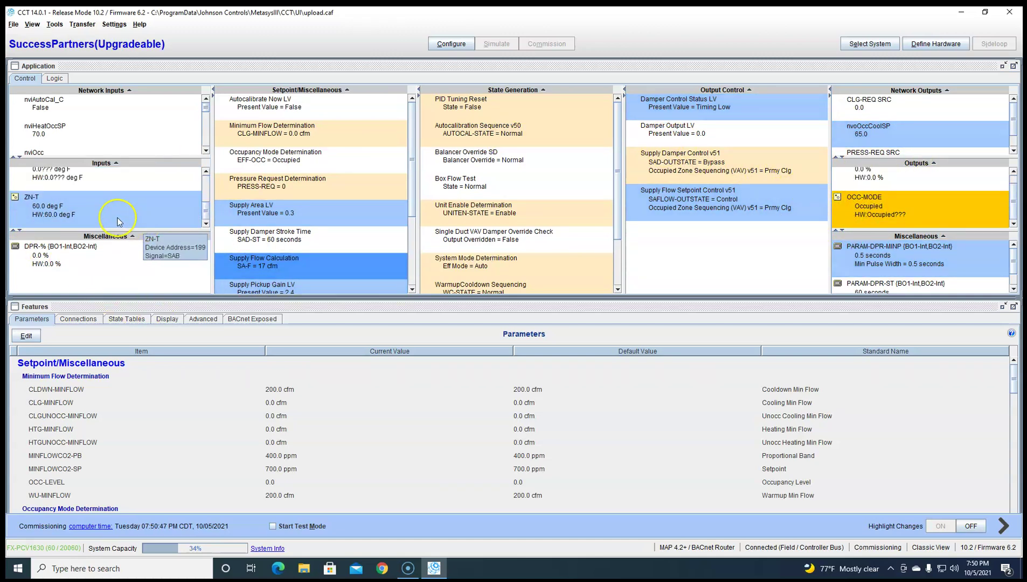